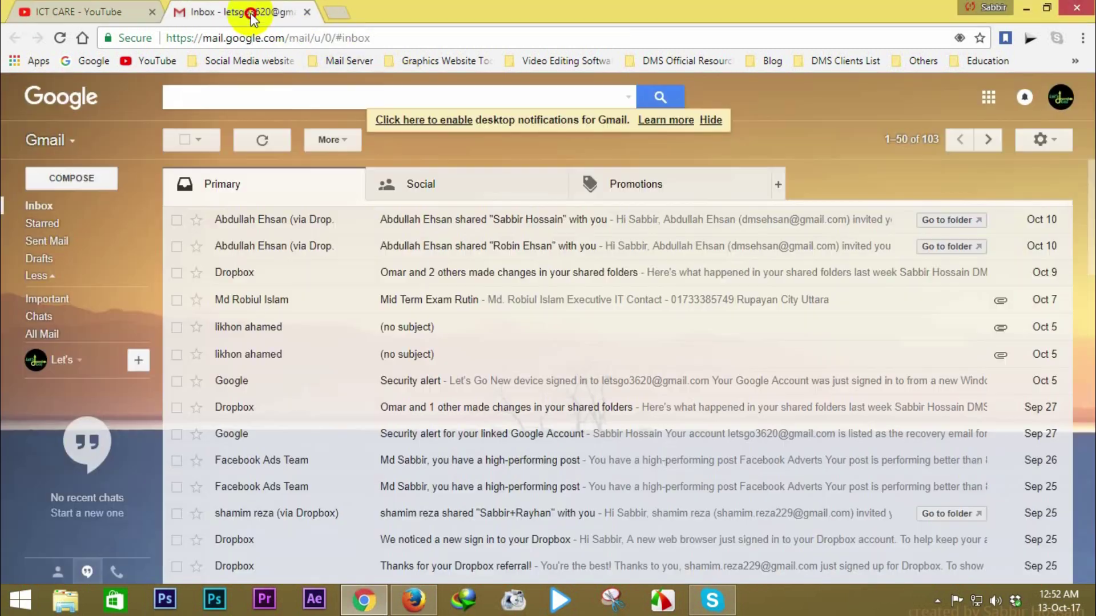
# Step: Open Google Docs from the extended list of Google apps in the Gmail inbox
pyautogui.click(285, 13)
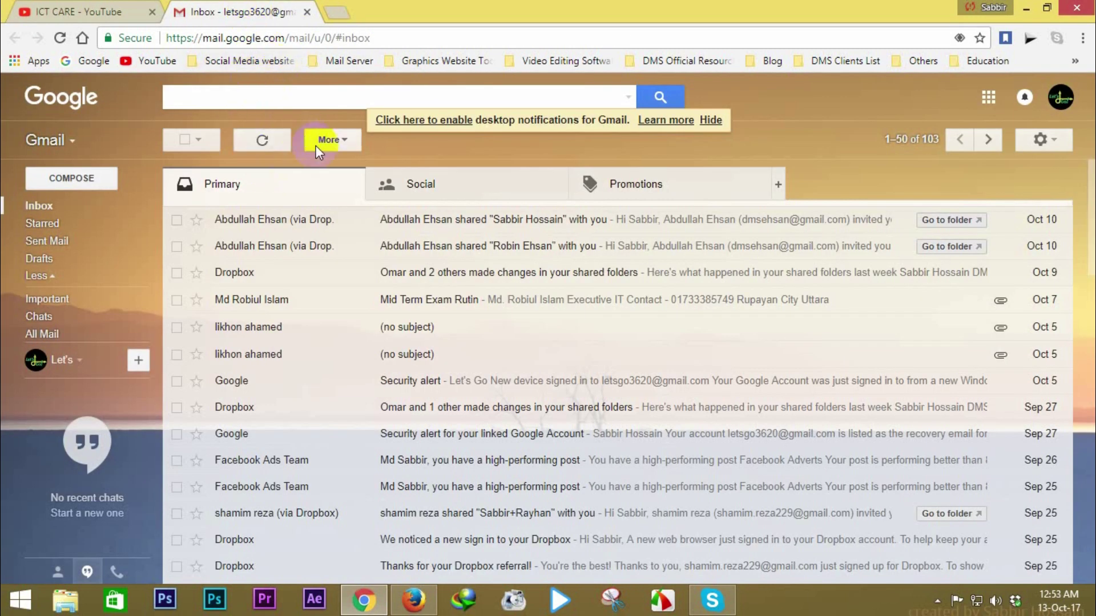
pyautogui.click(393, 180)
pyautogui.click(990, 103)
pyautogui.click(990, 101)
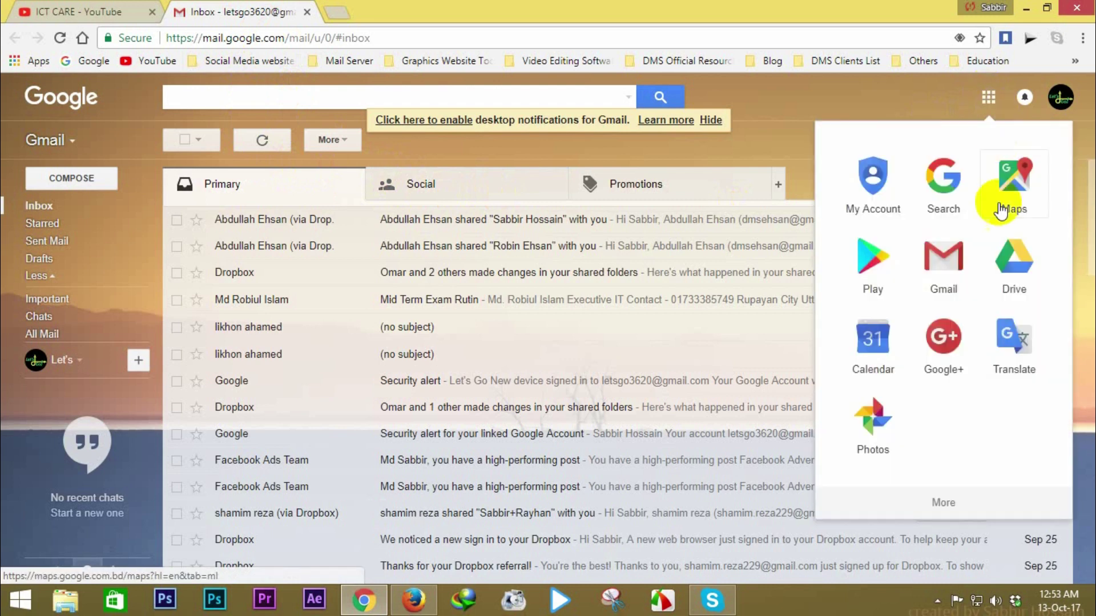
pyautogui.click(945, 502)
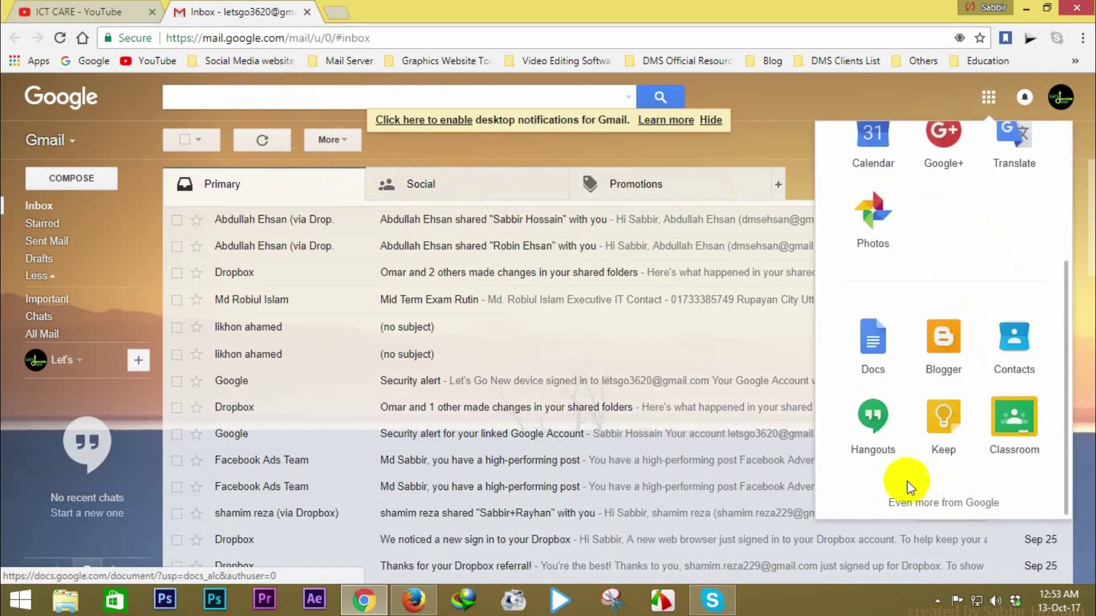
pyautogui.click(875, 345)
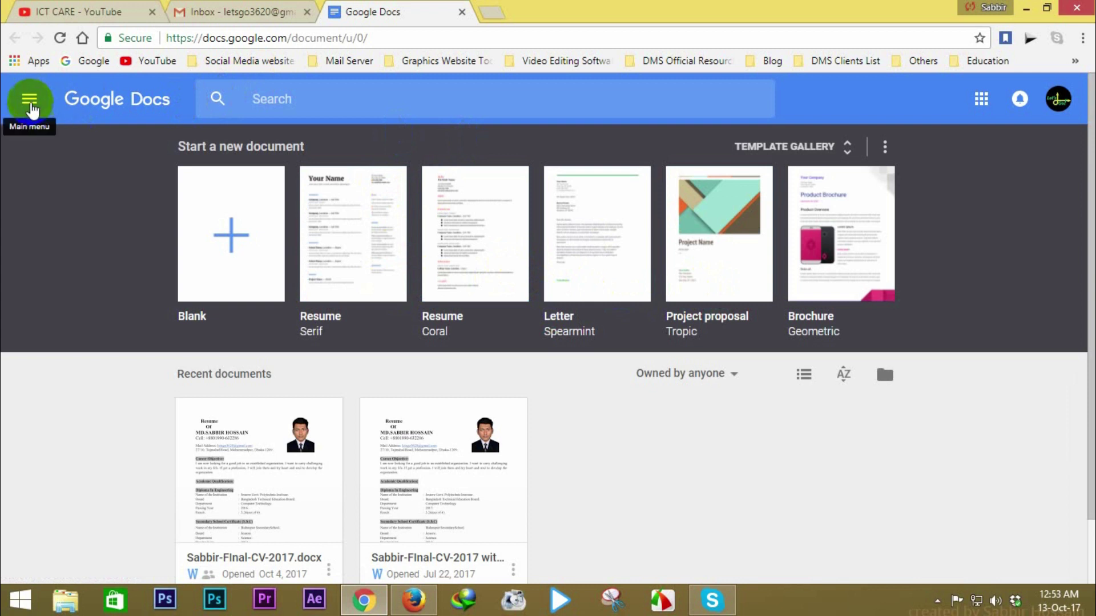
# Step: Switch from Docs to Sheets and create a blank spreadsheet
pyautogui.click(34, 107)
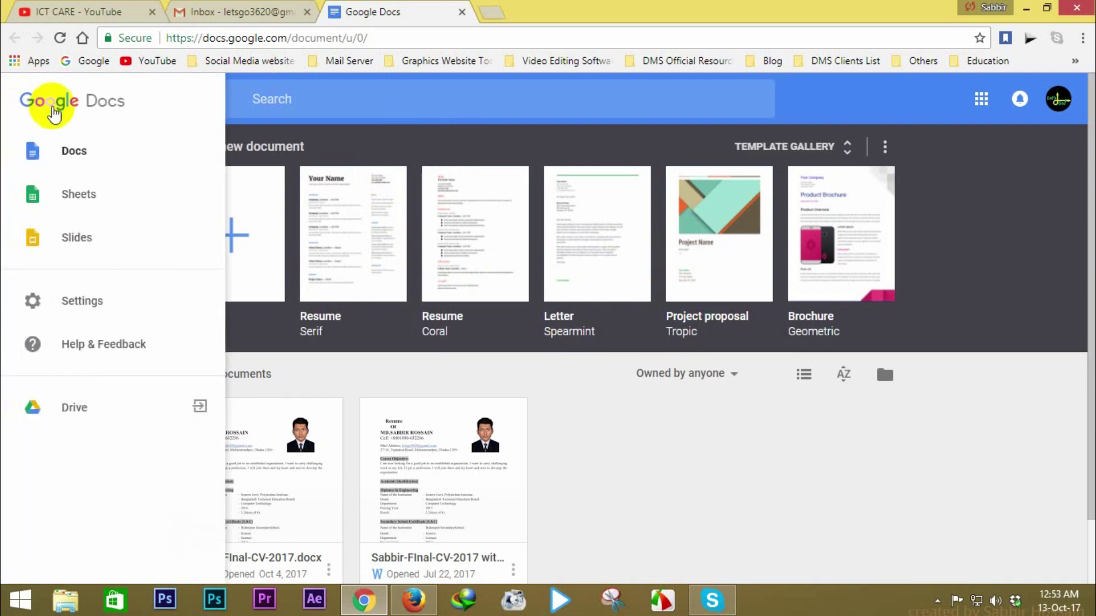
pyautogui.click(78, 197)
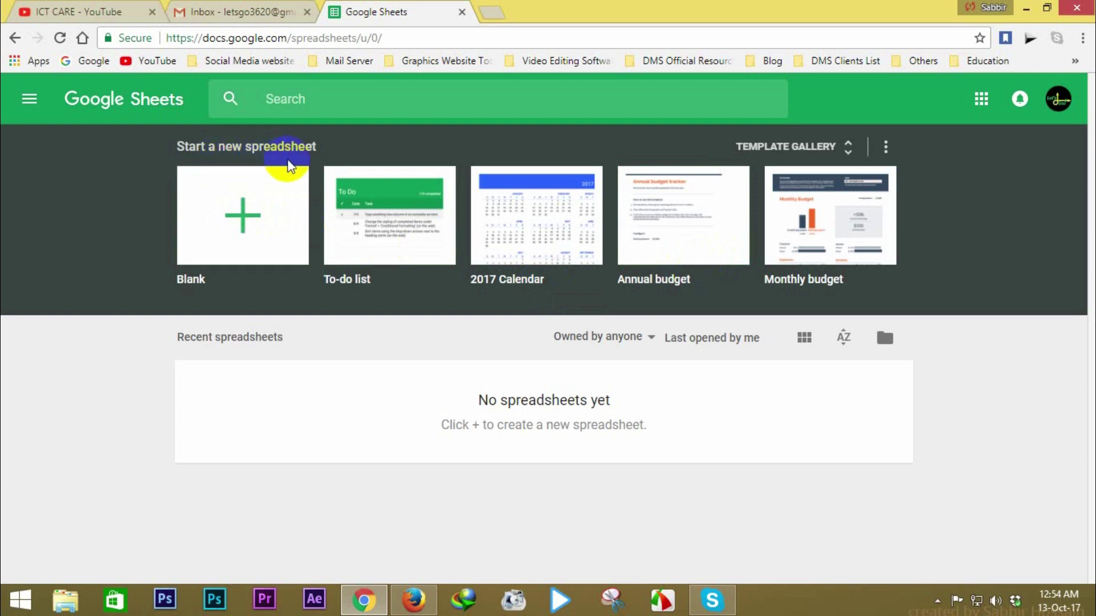
pyautogui.click(240, 229)
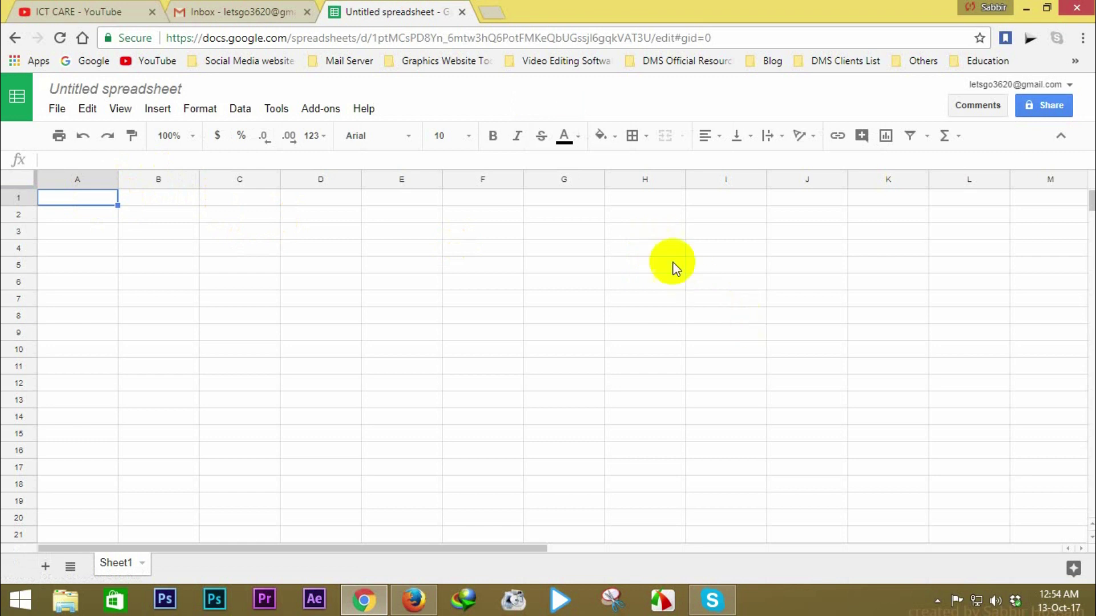
# Step: Enter the column headers Name, Roll, Reg and CGPA in cells A1 to D1
pyautogui.write('Name')
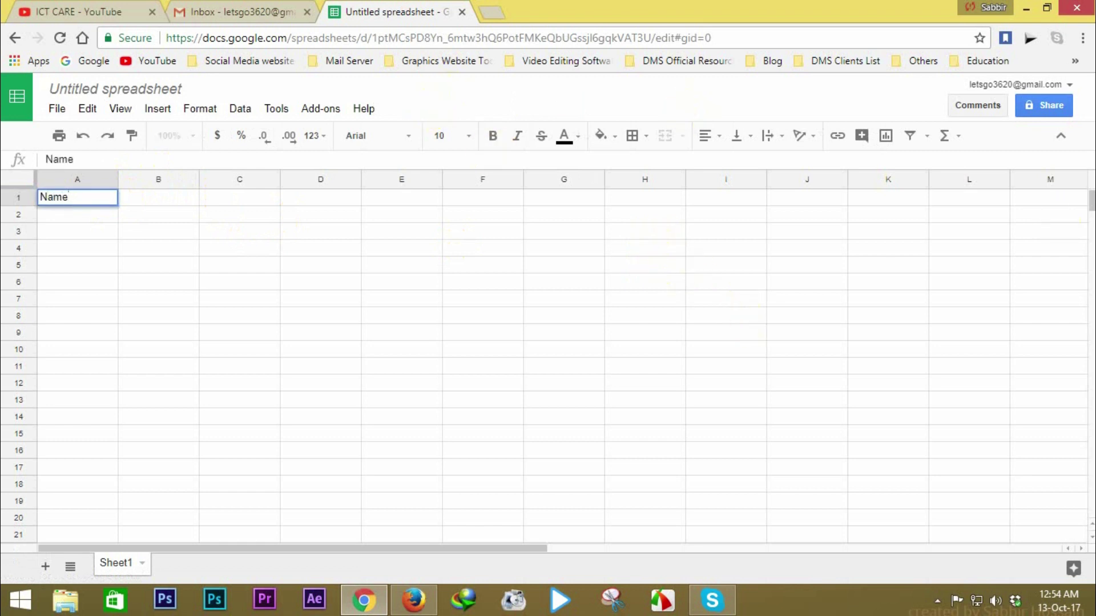
pyautogui.click(158, 198)
pyautogui.write('Roll')
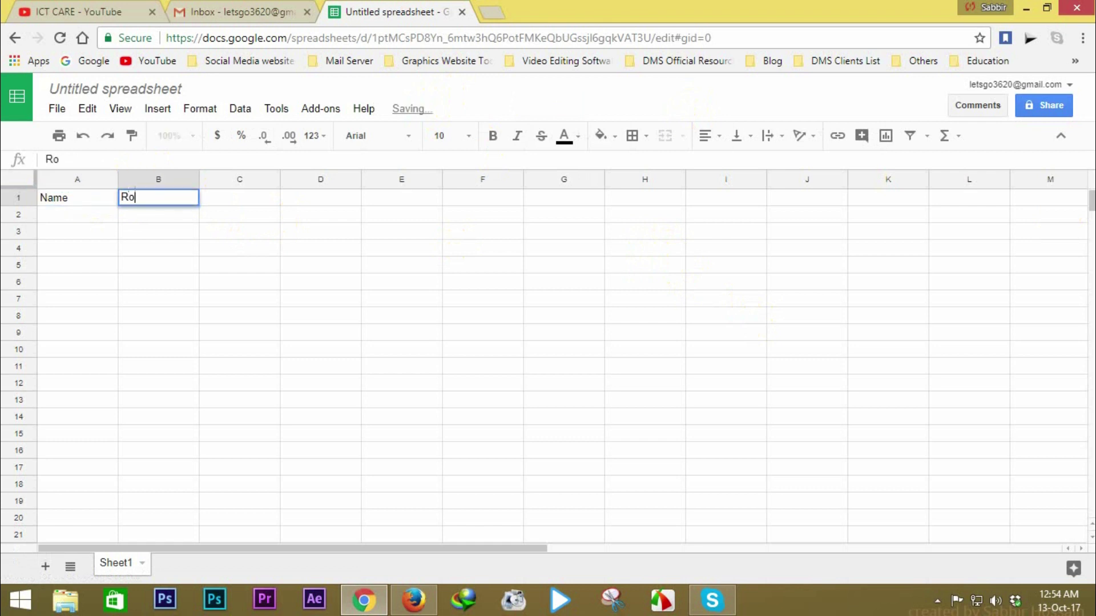
pyautogui.click(240, 198)
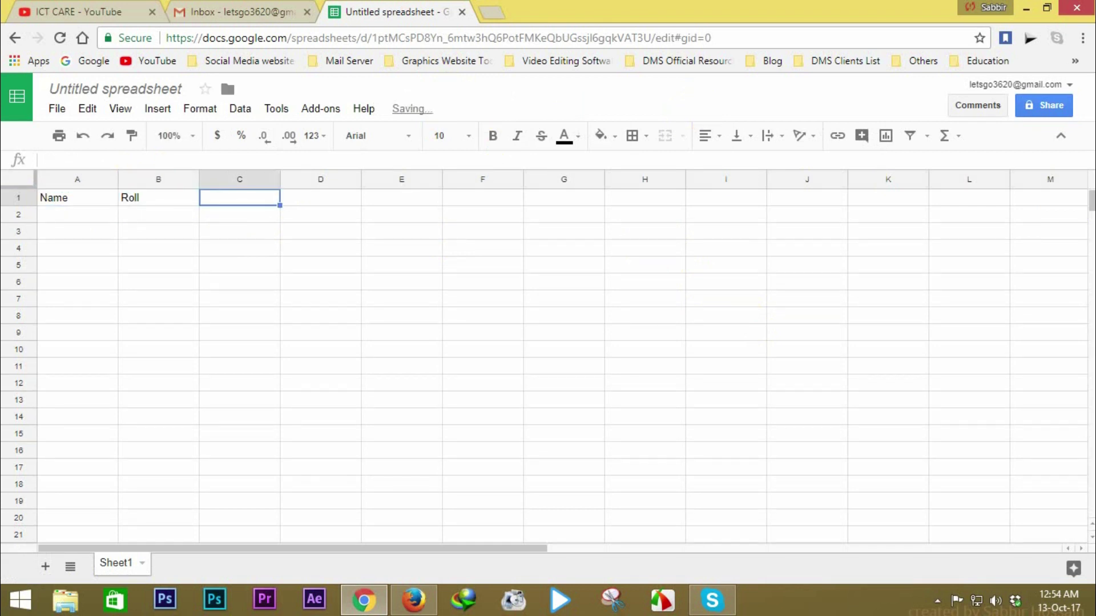
pyautogui.write('Reg')
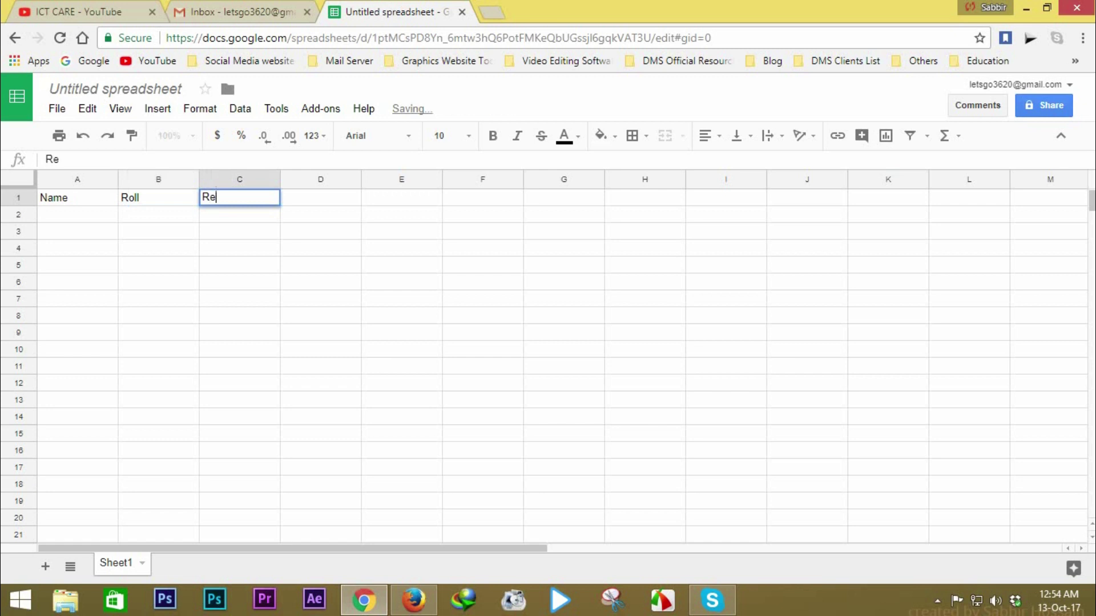
pyautogui.click(321, 198)
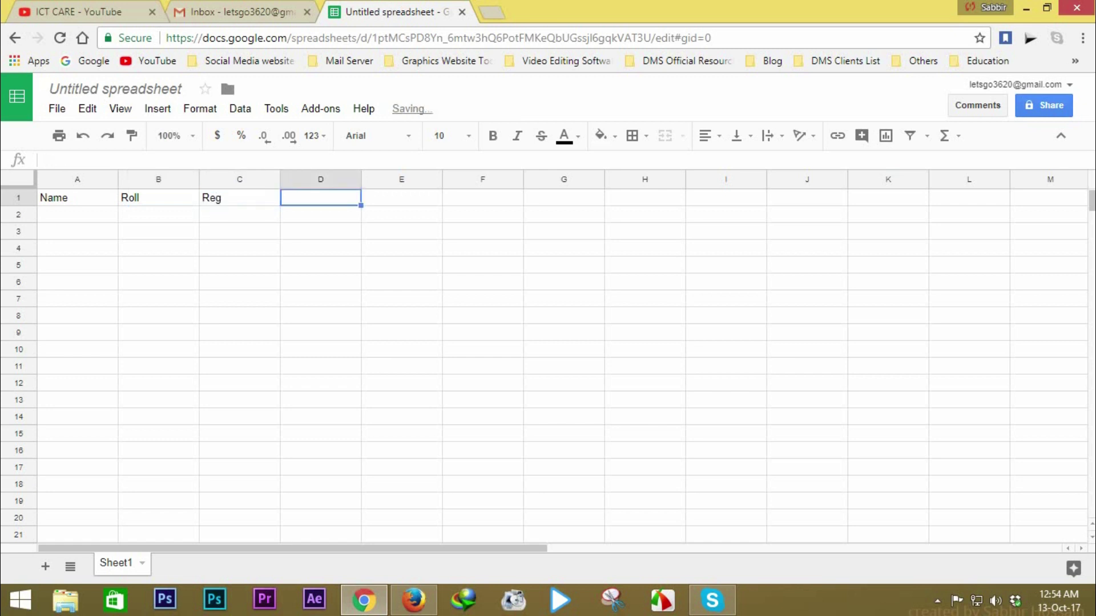
pyautogui.write('CGPA')
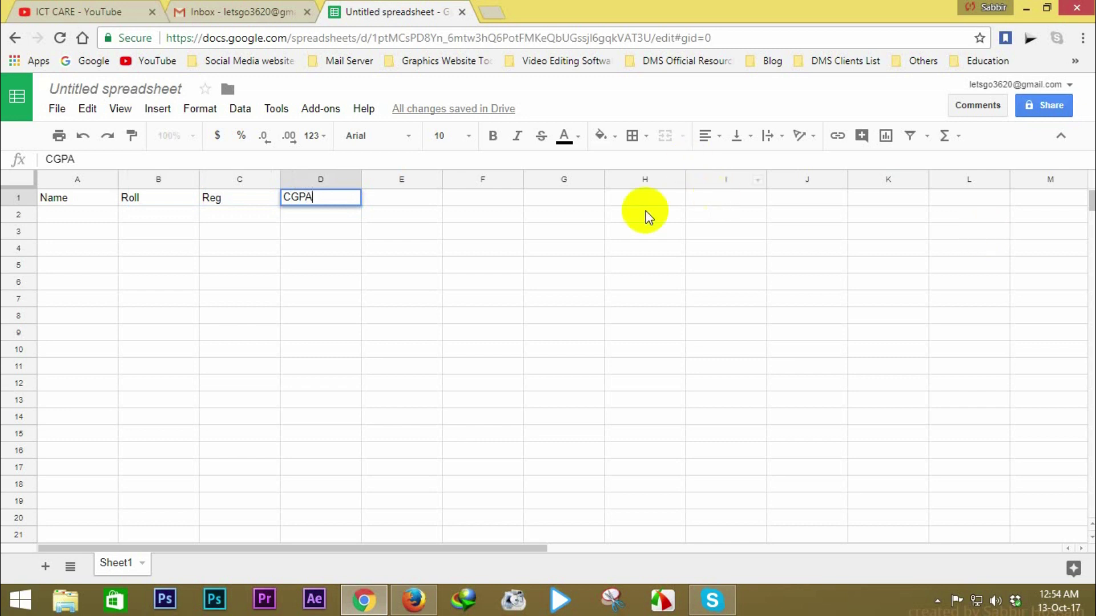
# Step: Fill row 2 with the student's name, roll number, registration number and a CGPA of 3.50
pyautogui.click(76, 217)
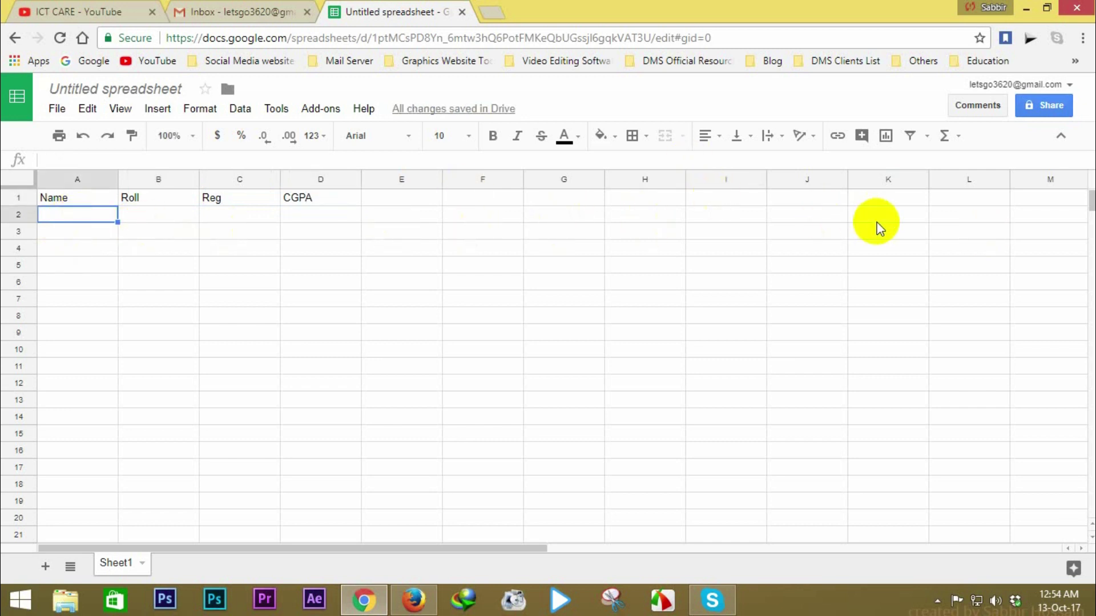
pyautogui.write('Sabbir')
pyautogui.press('Tab')
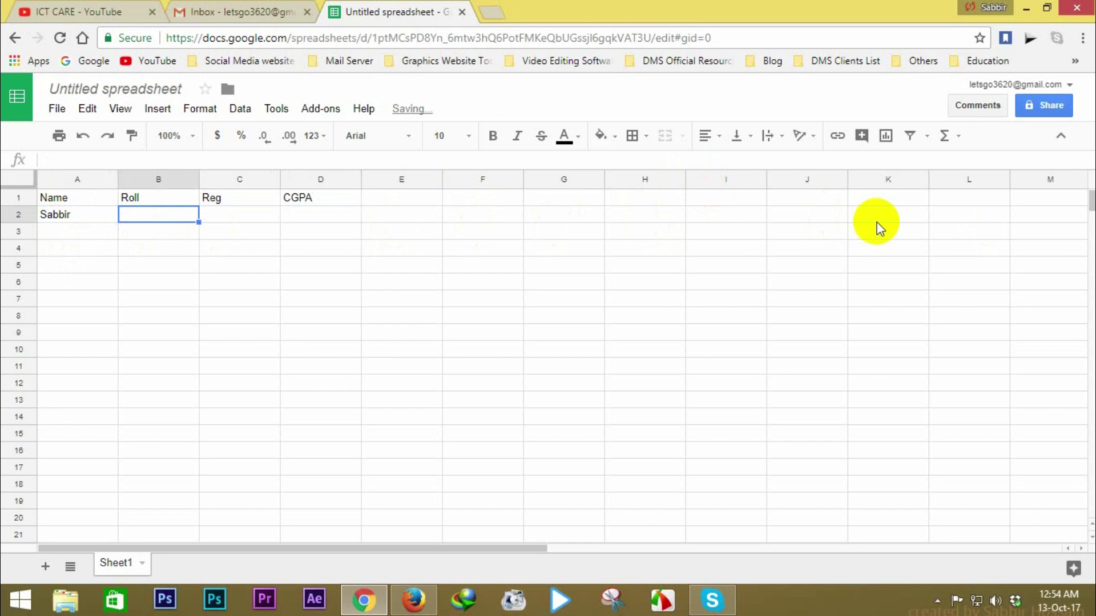
pyautogui.write('25')
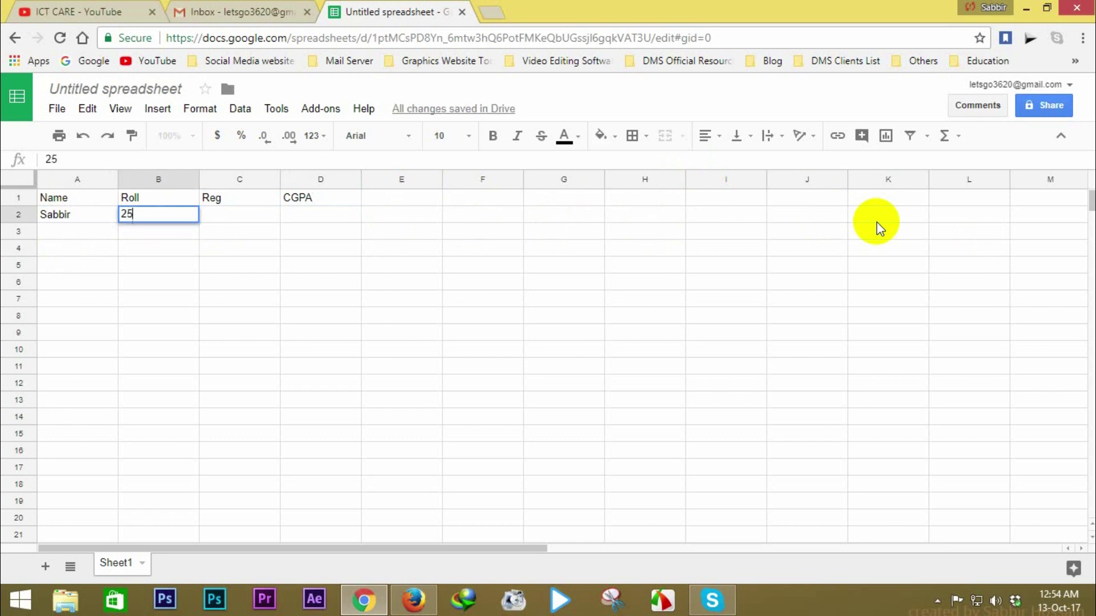
pyautogui.press('Tab')
pyautogui.write('254')
pyautogui.press('Tab')
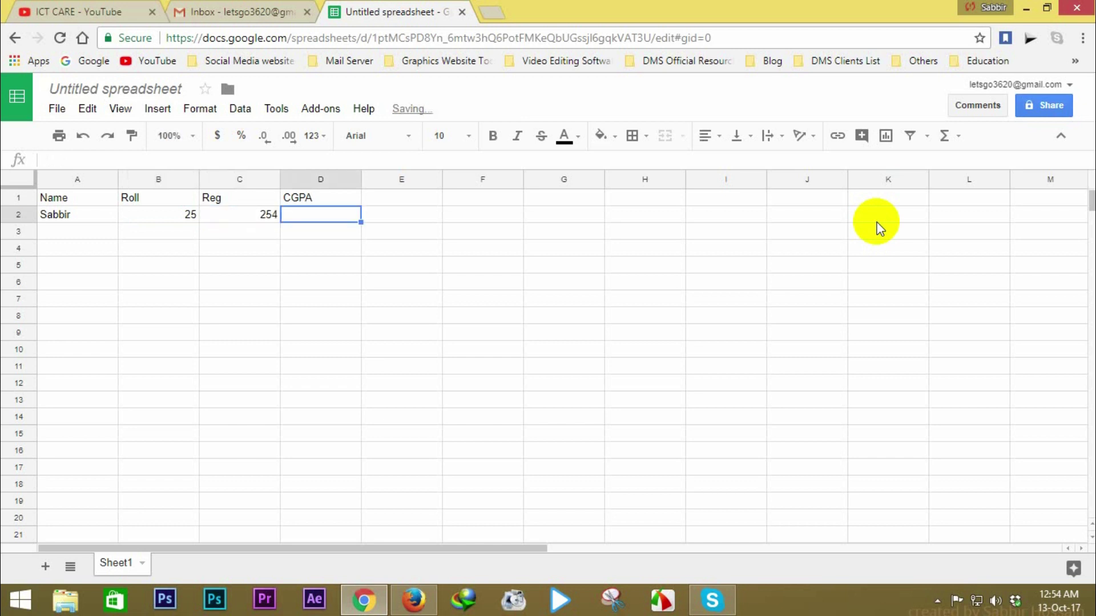
pyautogui.write('3.50')
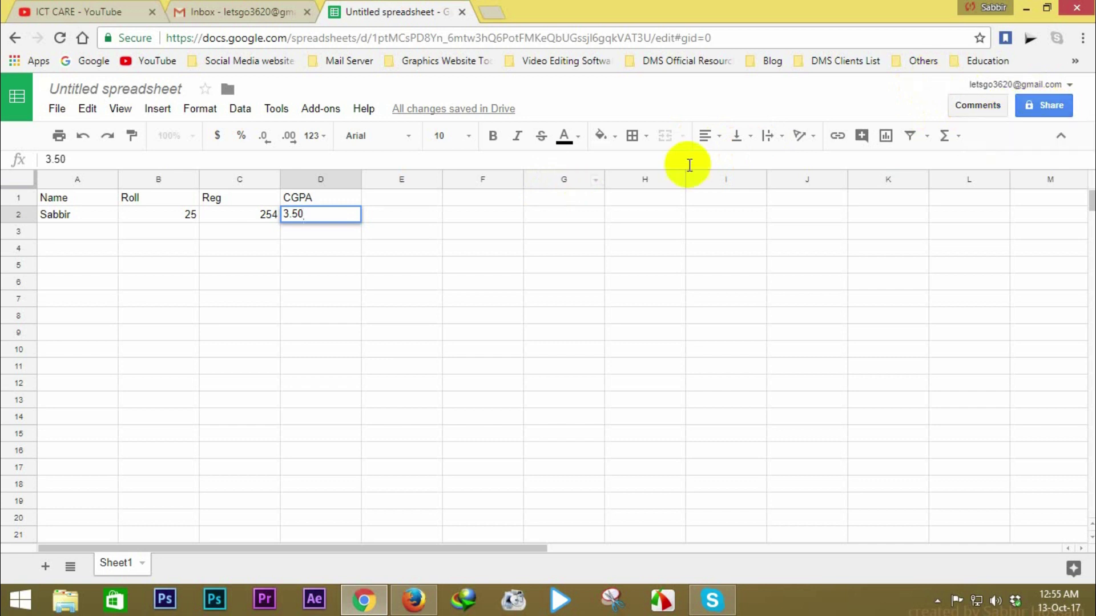
# Step: Center the contents of cells A1:D2 horizontally and set their text color to red
pyautogui.click(70, 198)
pyautogui.moveTo(128, 200); pyautogui.dragTo(341, 223)
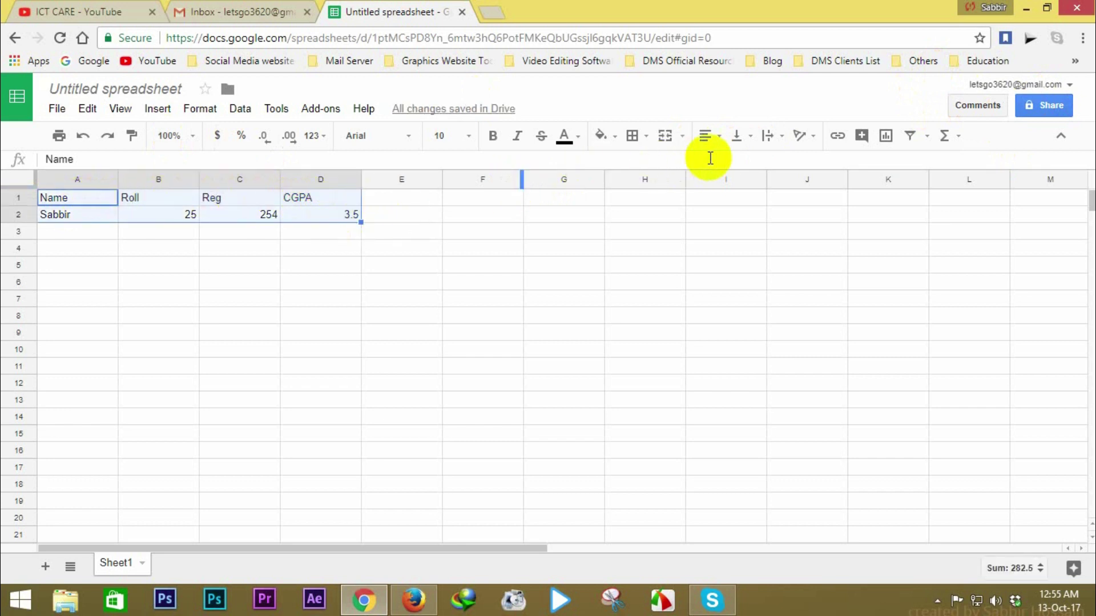
pyautogui.click(721, 142)
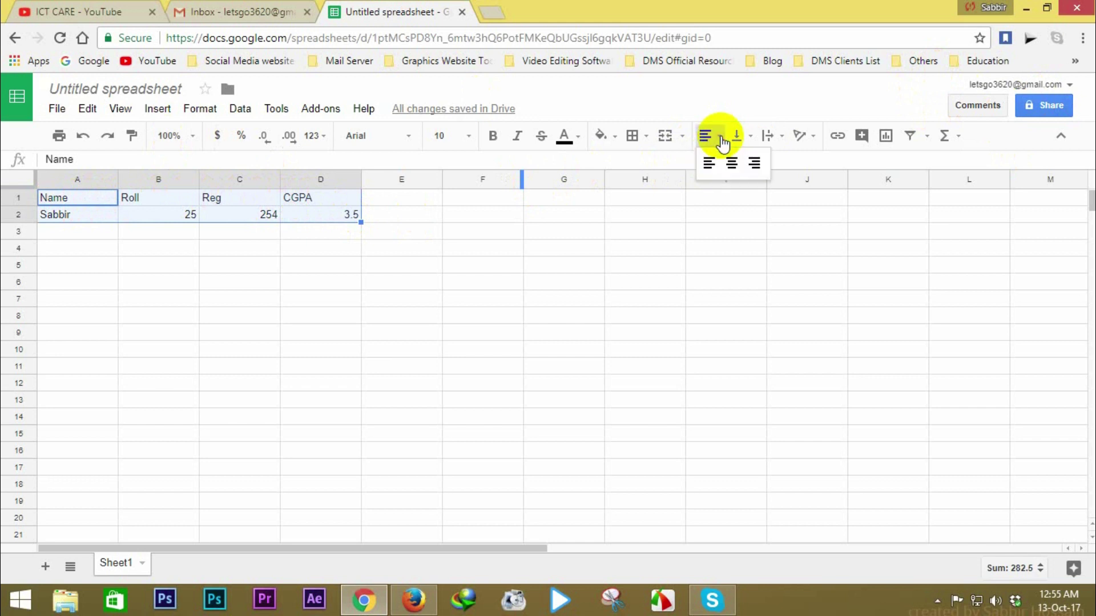
pyautogui.click(730, 162)
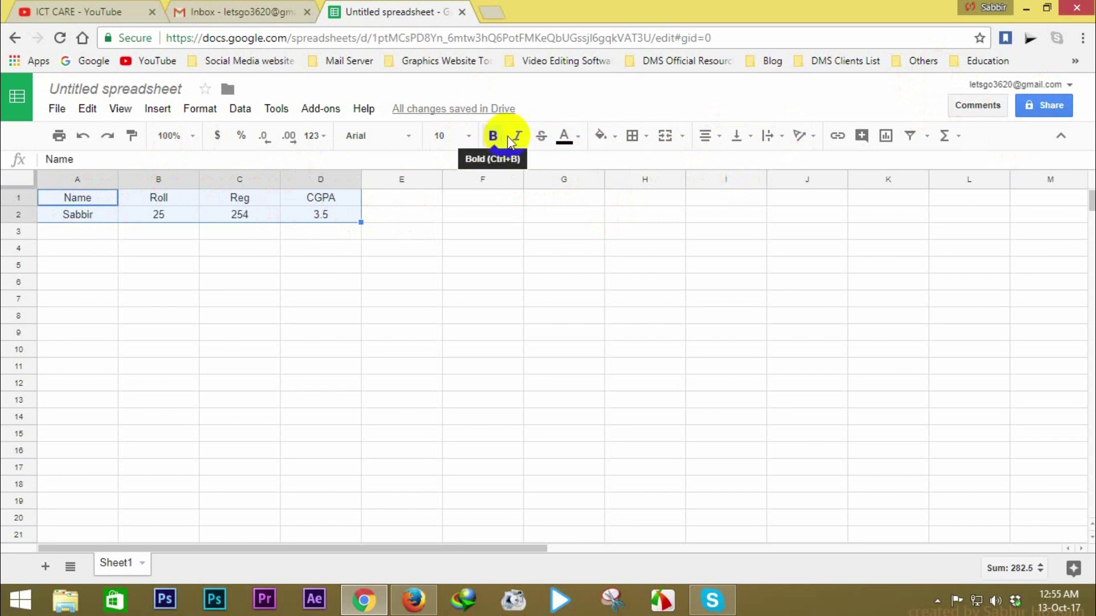
pyautogui.click(565, 138)
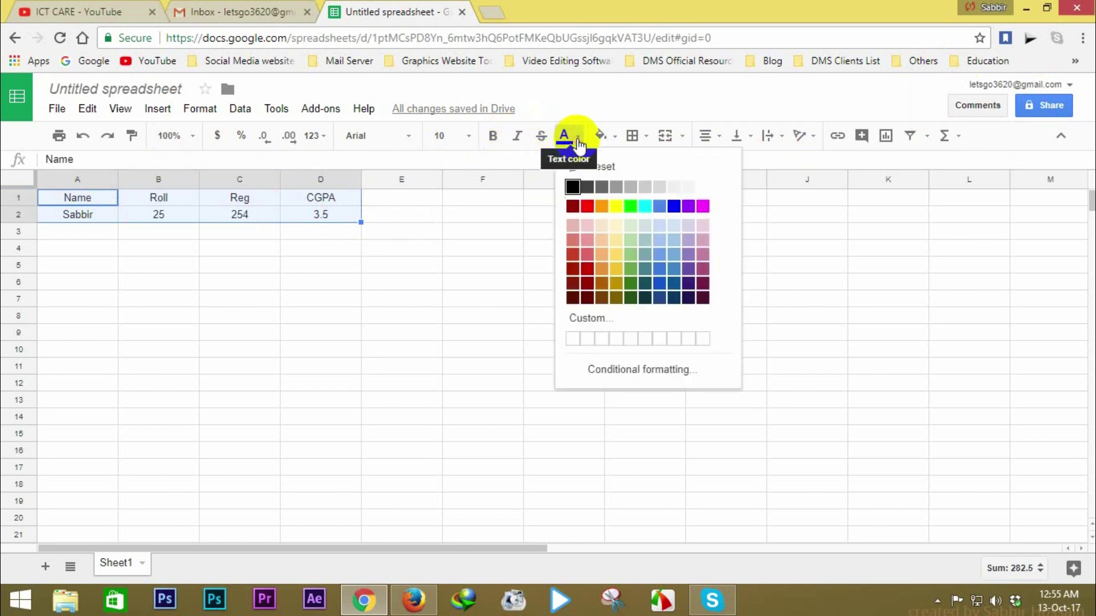
pyautogui.click(588, 206)
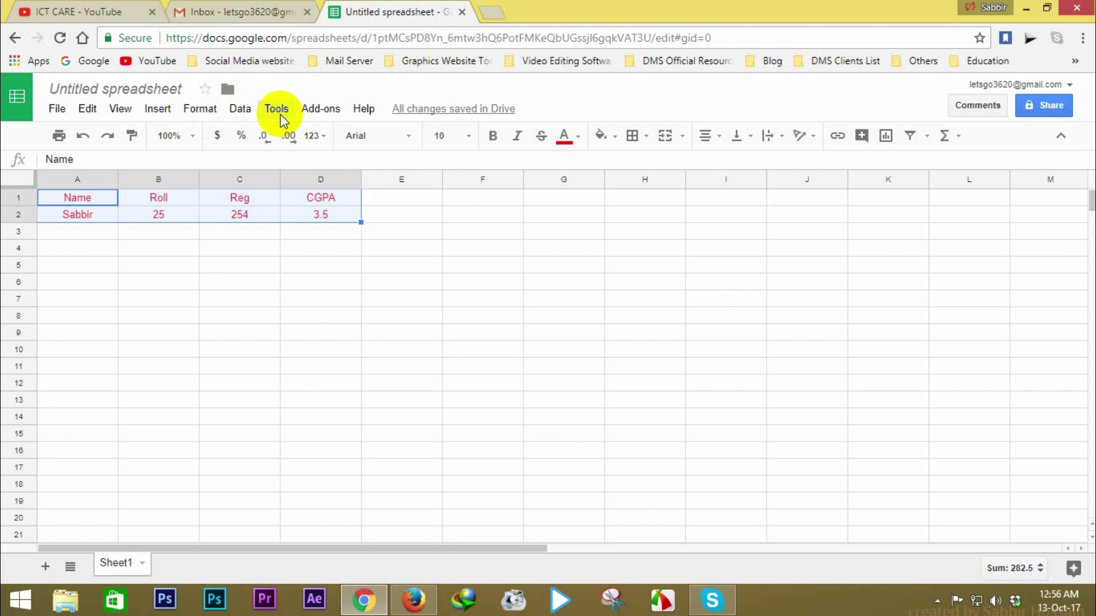
# Step: Start sharing the spreadsheet and save it under the name Student List
pyautogui.click(1043, 104)
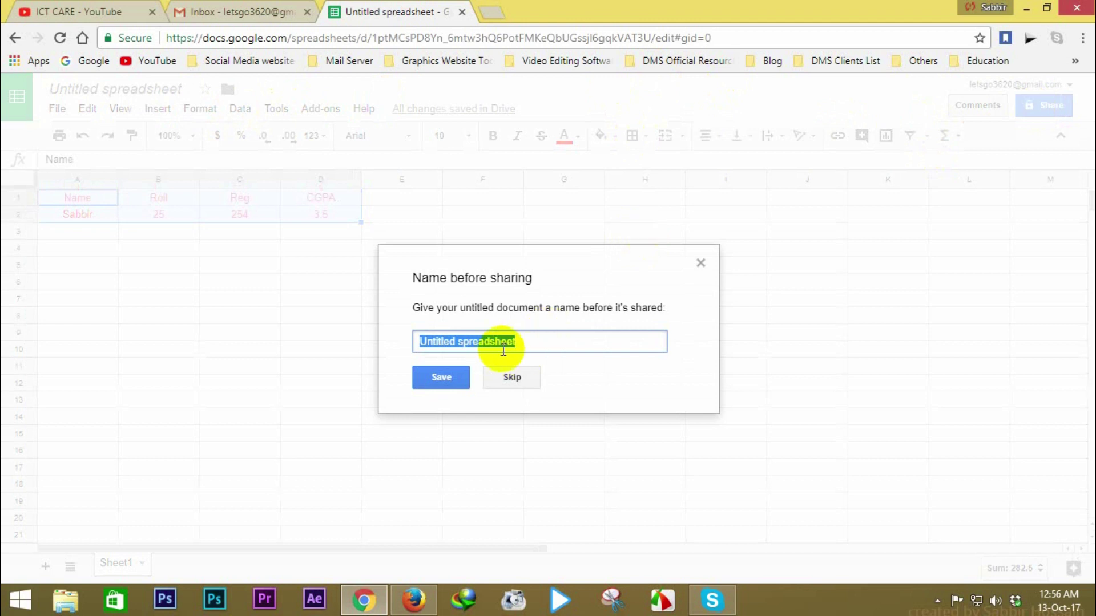
pyautogui.write('S')
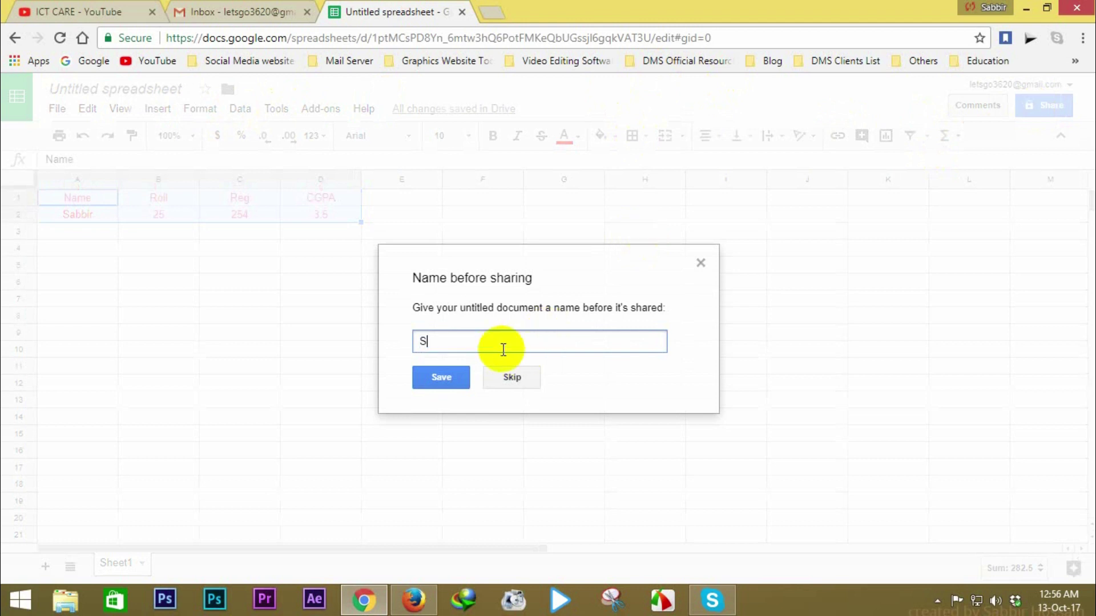
pyautogui.write('tudent List')
pyautogui.click(442, 378)
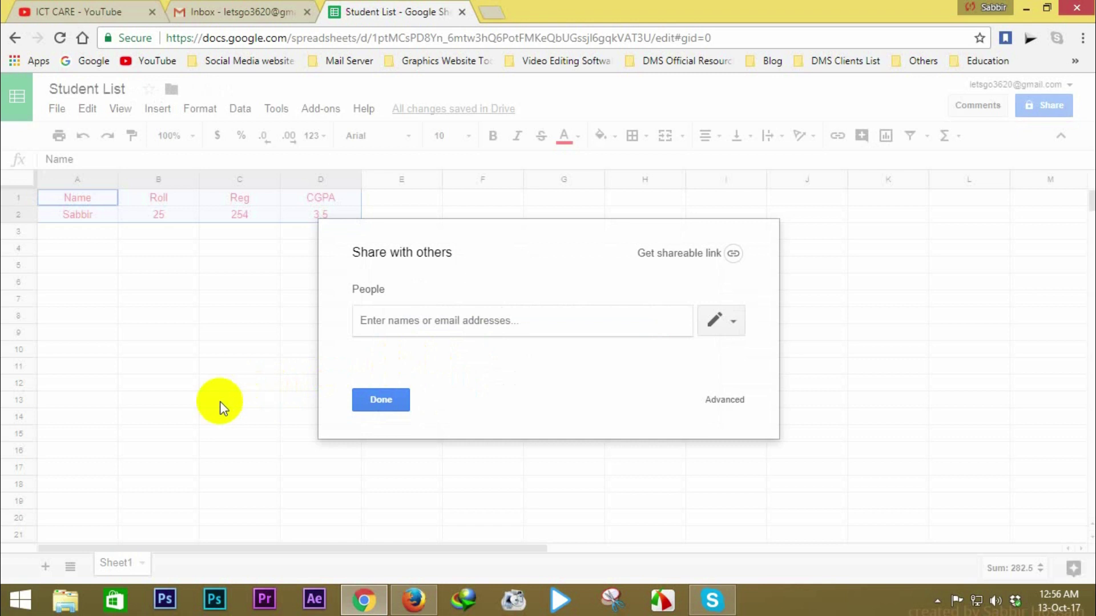
# Step: Add the contact's e-mail as a recipient with Can edit permission and send the sharing invitation without a note
pyautogui.write('sh')
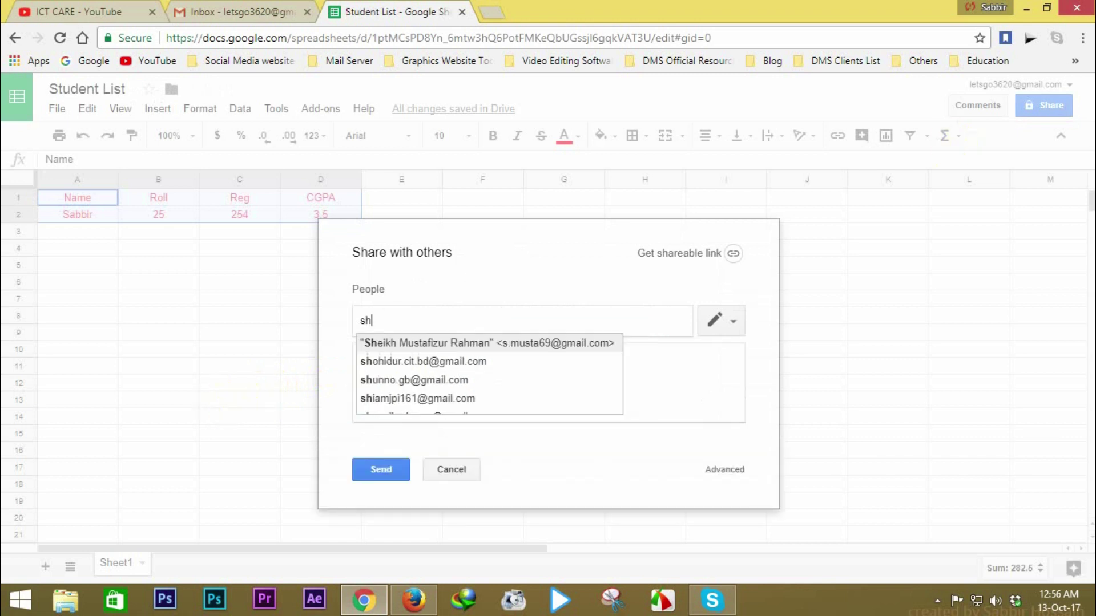
pyautogui.write('ou')
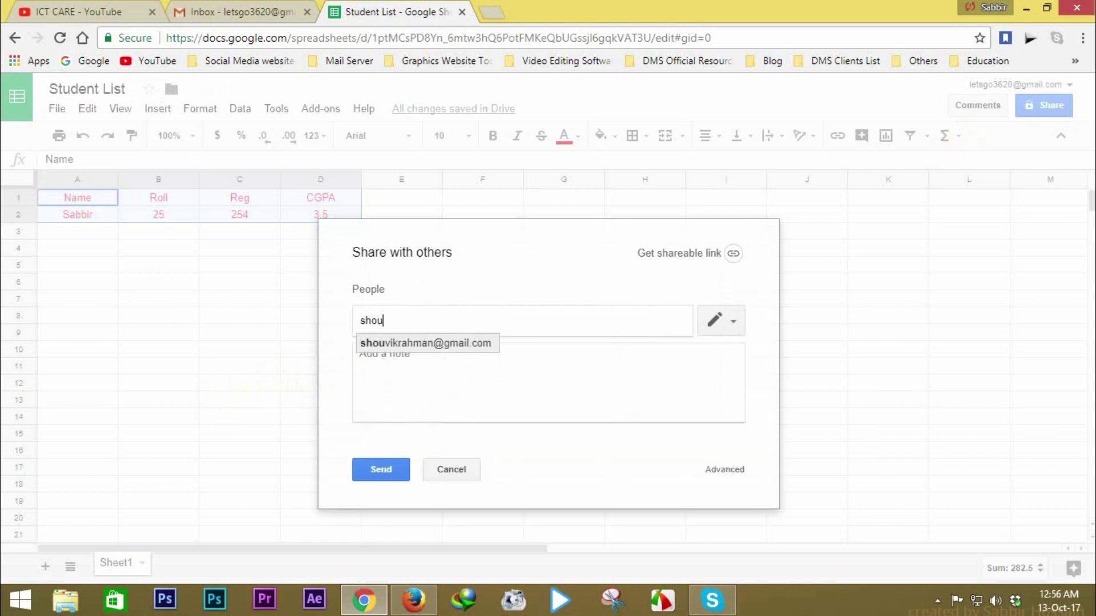
pyautogui.click(455, 343)
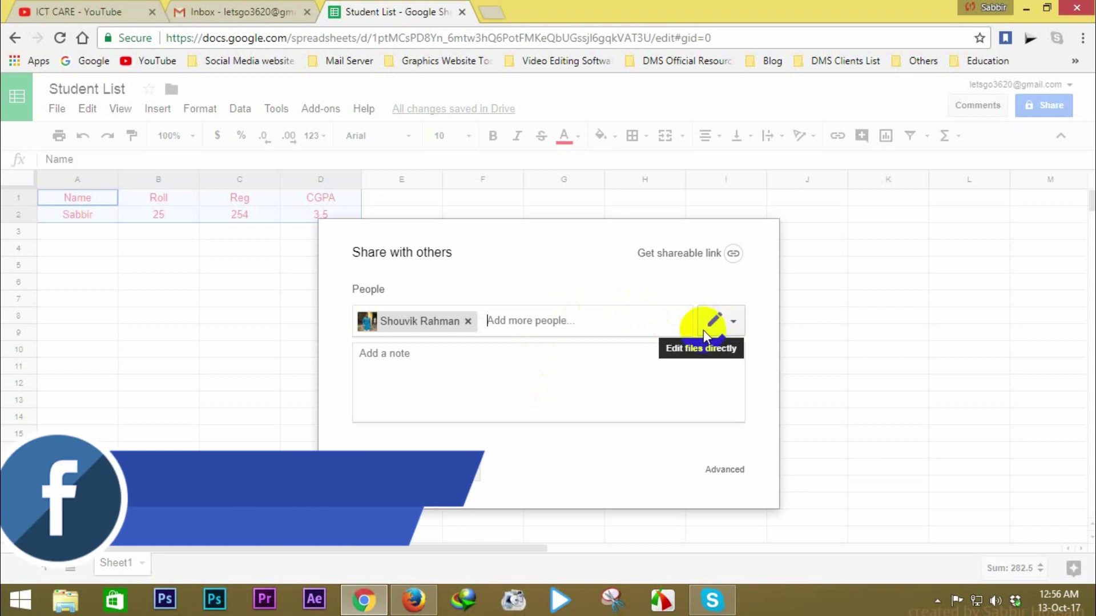
pyautogui.click(734, 324)
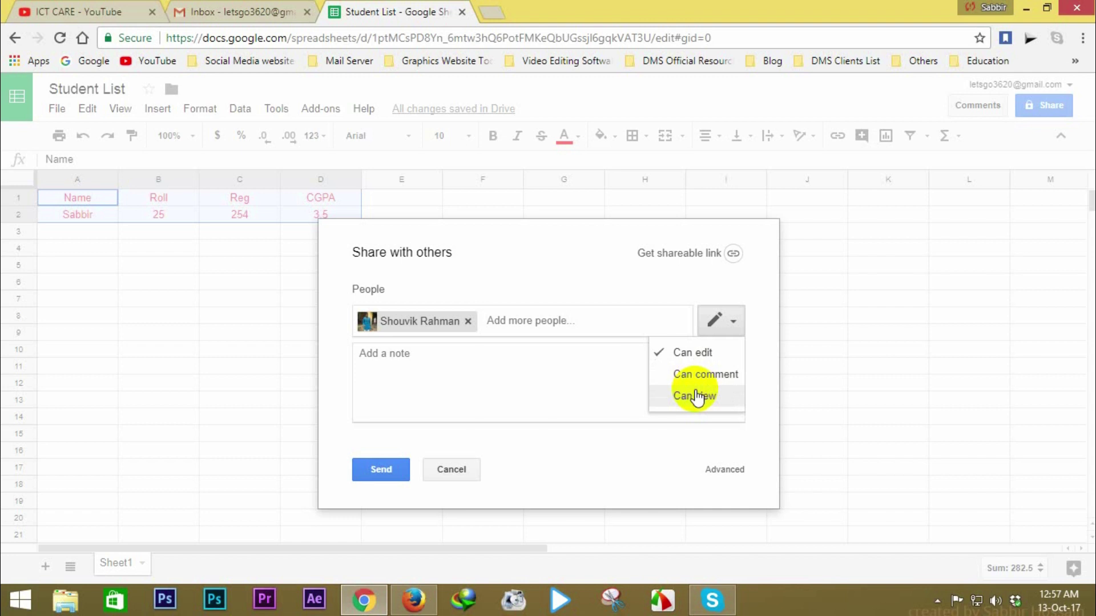
pyautogui.click(707, 352)
pyautogui.click(456, 362)
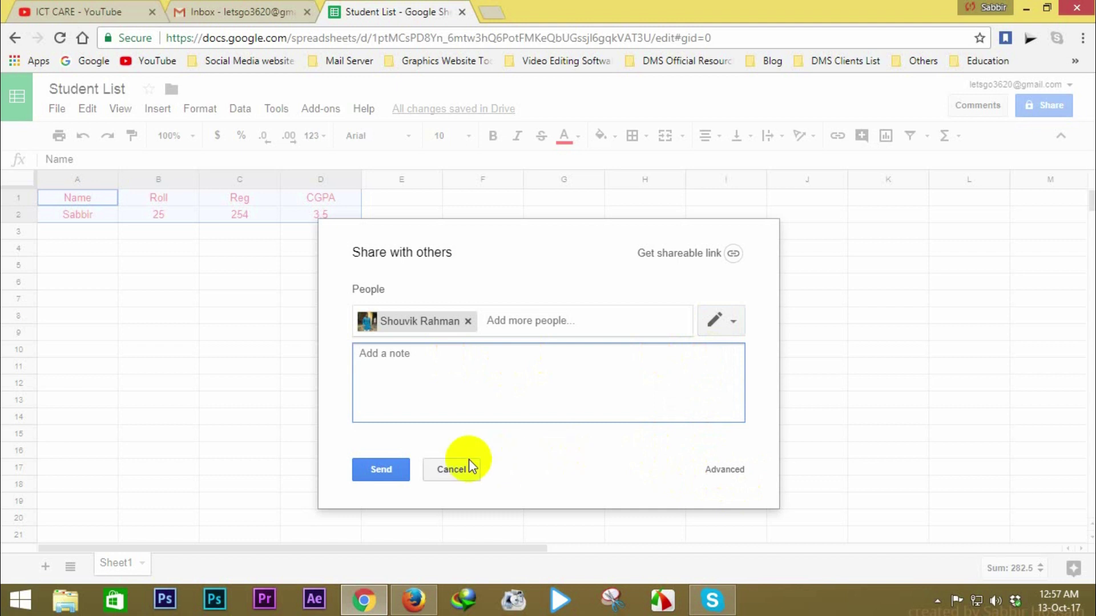
pyautogui.click(383, 472)
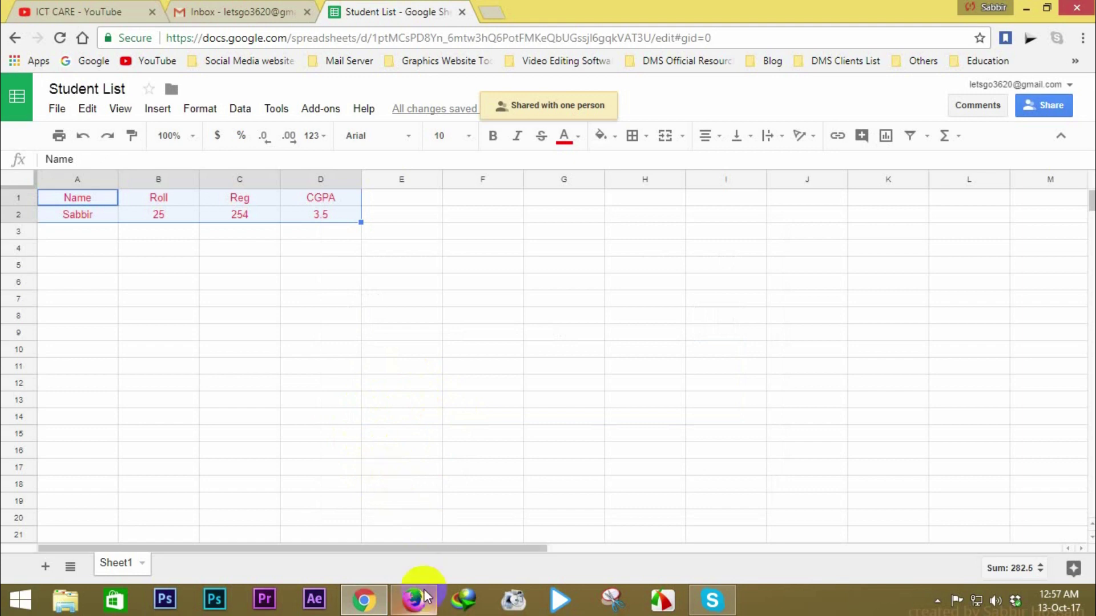
# Step: Switch to the recipient's Gmail in Firefox and open the shared Student List spreadsheet from the invitation e-mail
pyautogui.click(415, 606)
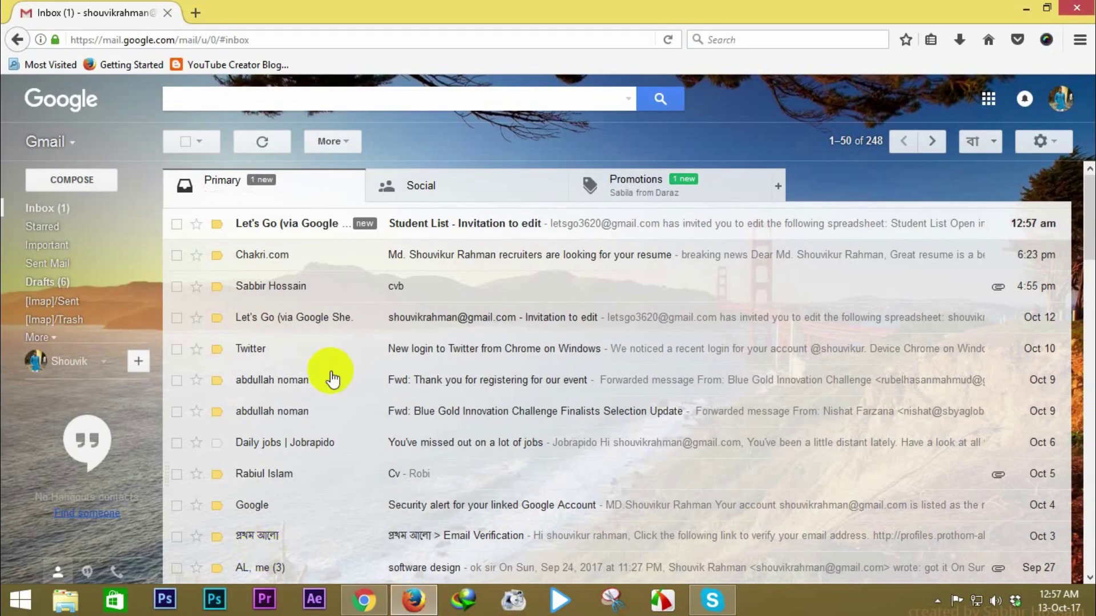
pyautogui.click(419, 225)
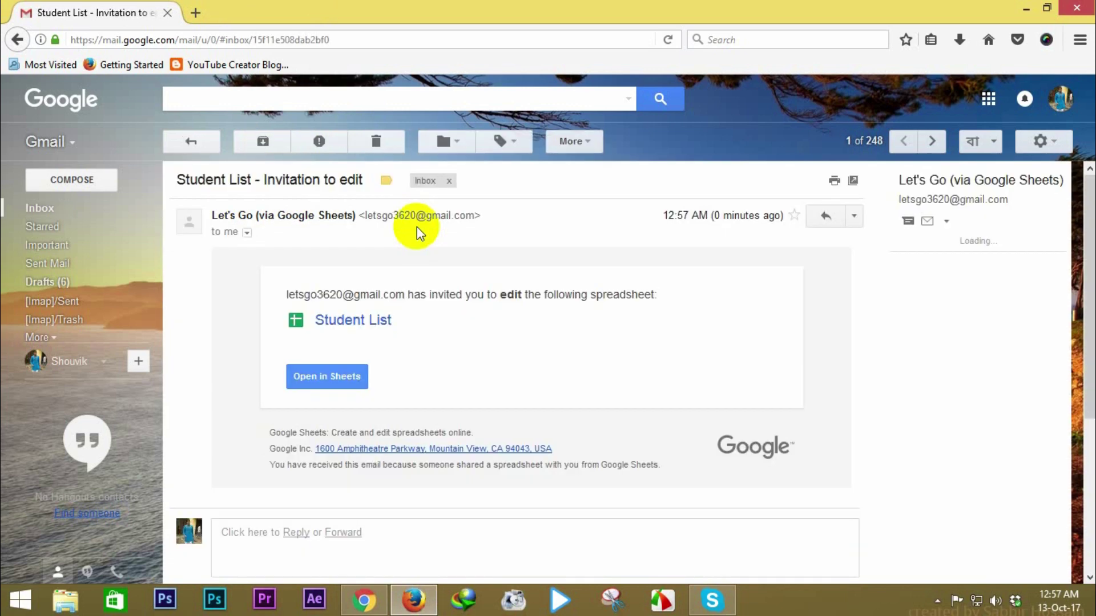
pyautogui.click(331, 381)
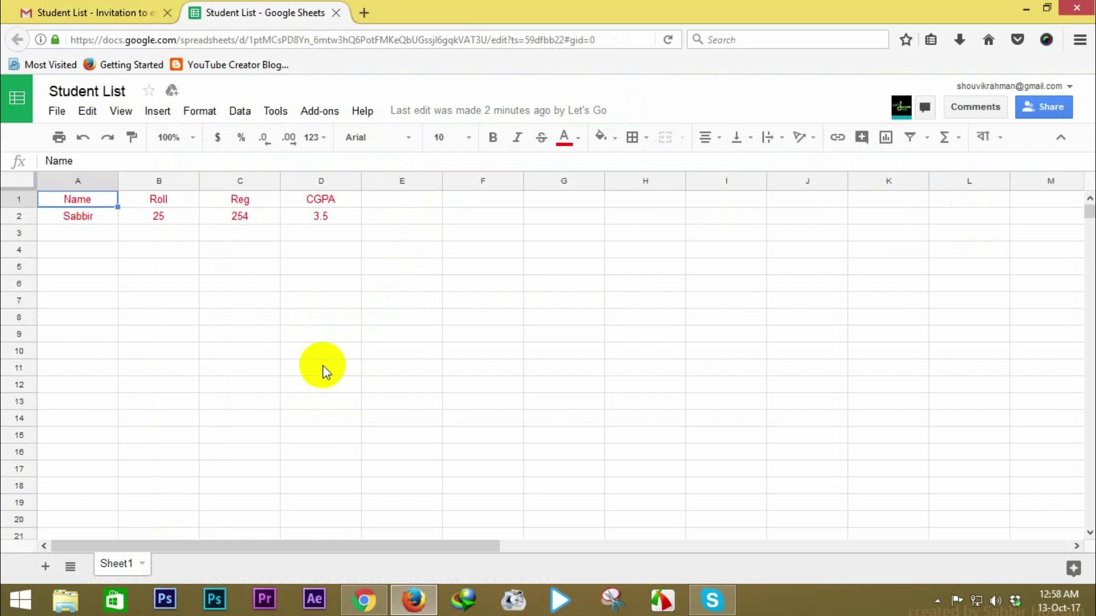
# Step: Fill row 3 with the second student's name, roll 28, registration 256 and CGPA 3.75
pyautogui.click(90, 231)
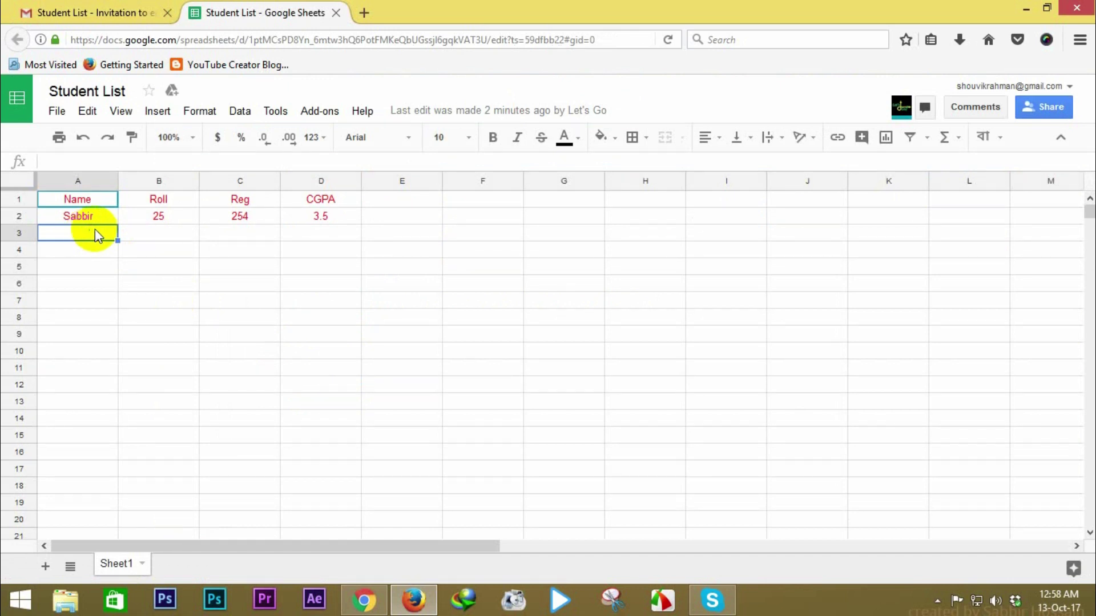
pyautogui.write('hiam')
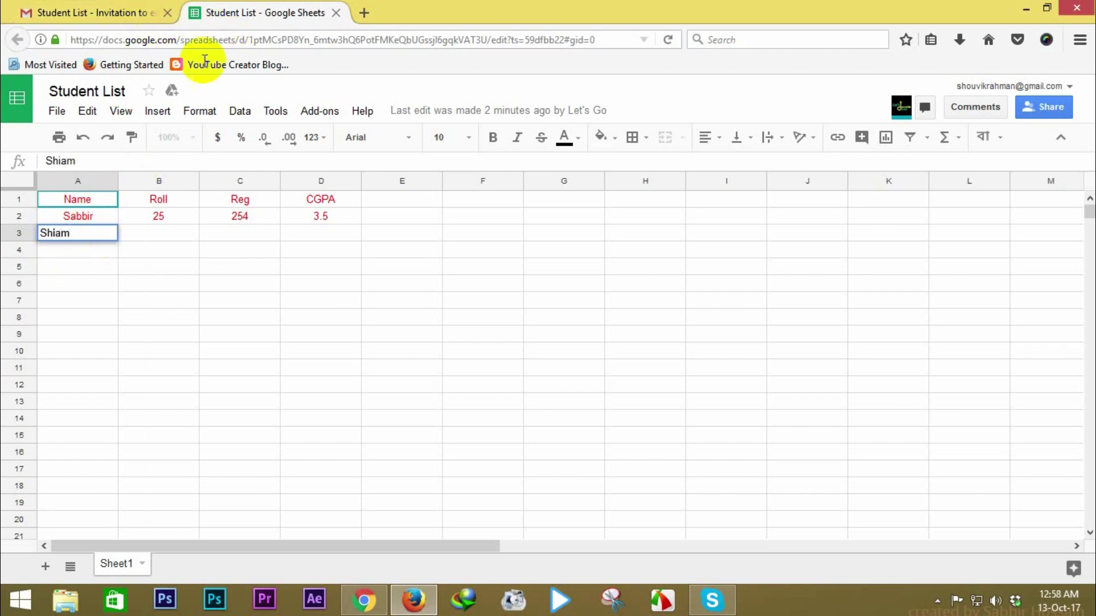
pyautogui.click(176, 234)
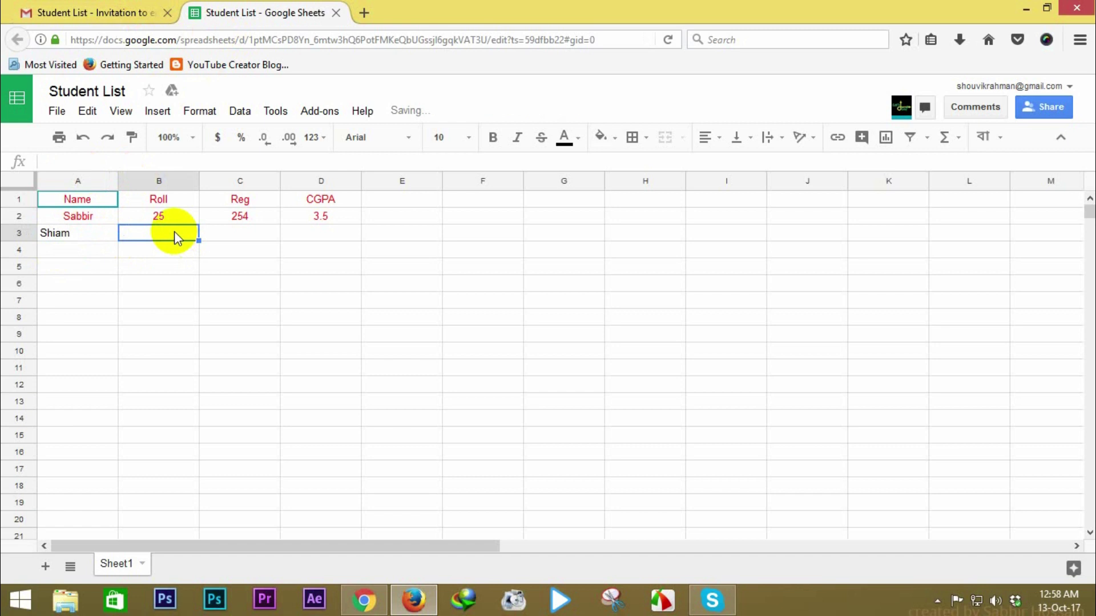
pyautogui.write('28')
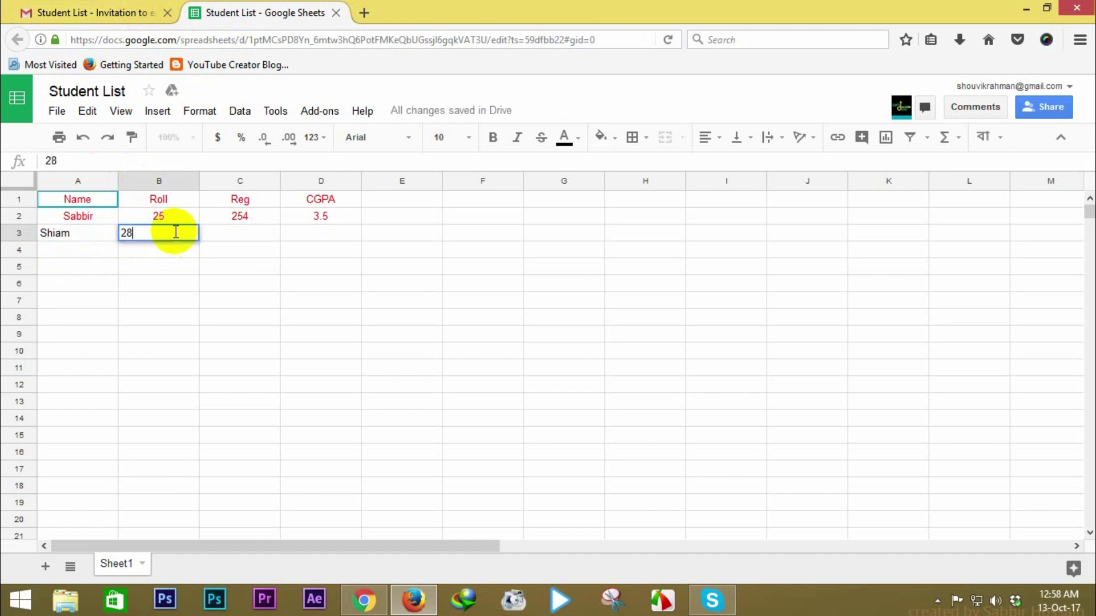
pyautogui.click(257, 242)
pyautogui.write('256')
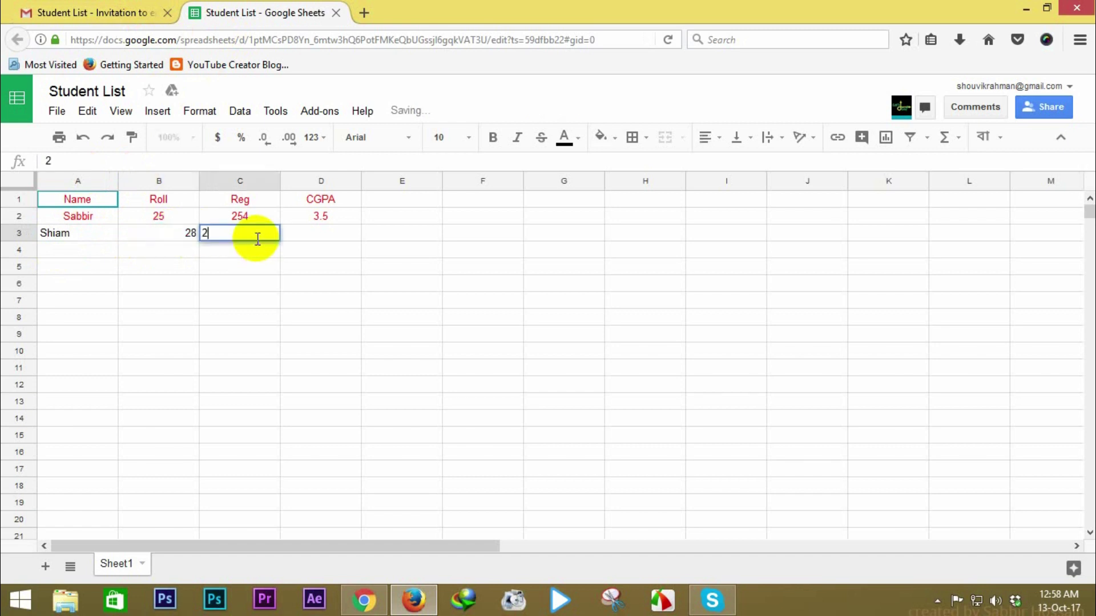
pyautogui.click(329, 236)
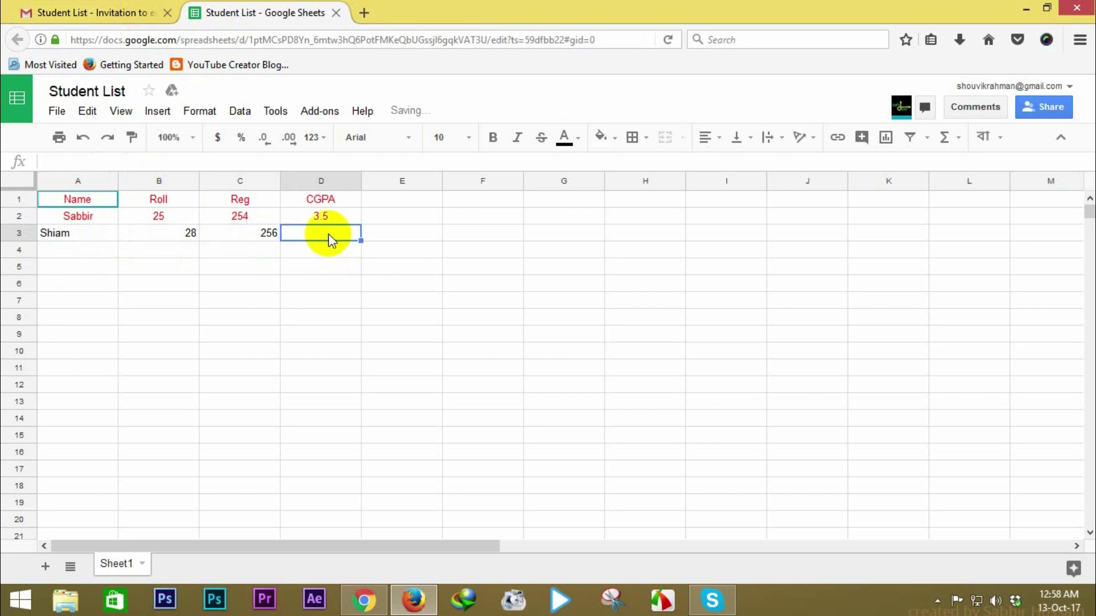
pyautogui.write('3.75')
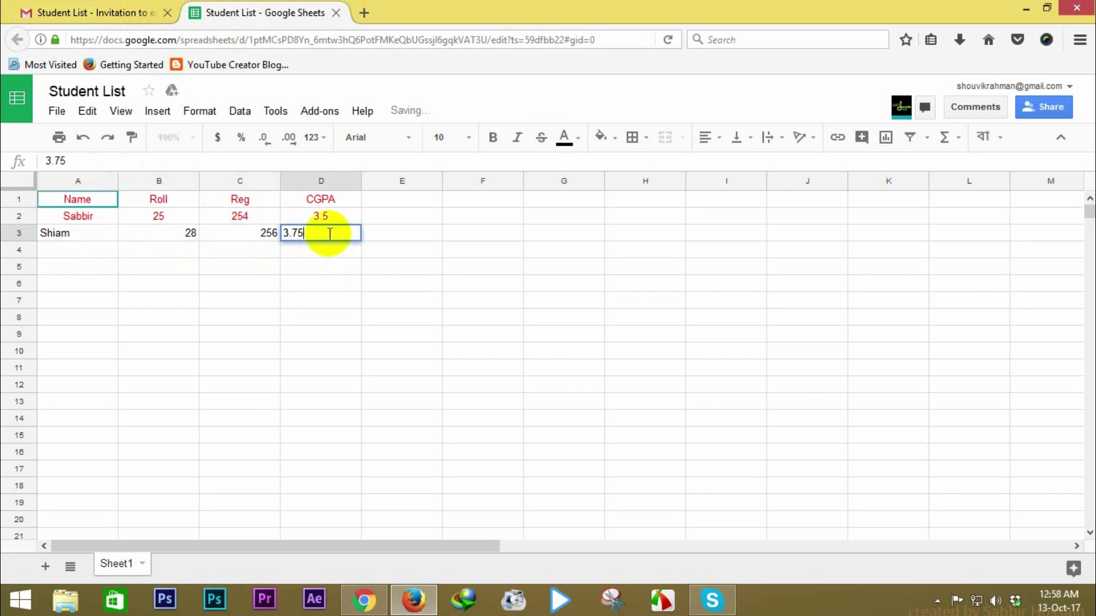
# Step: Center the contents of cells A3:D3 horizontally and set their text color to dark red
pyautogui.click(74, 235)
pyautogui.moveTo(74, 235); pyautogui.dragTo(339, 237)
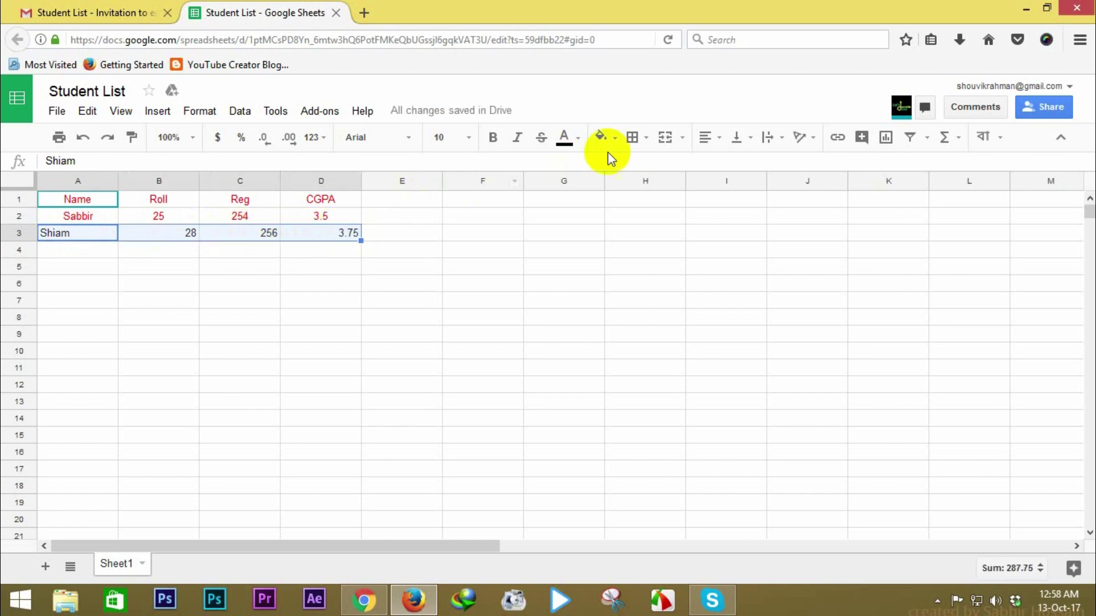
pyautogui.click(713, 137)
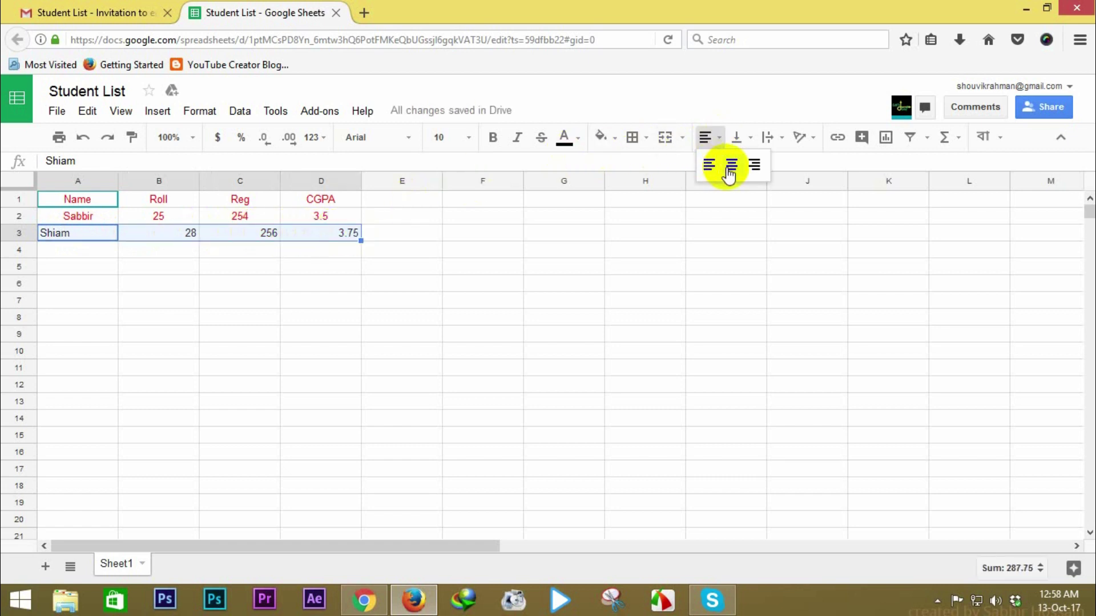
pyautogui.click(730, 166)
pyautogui.click(568, 138)
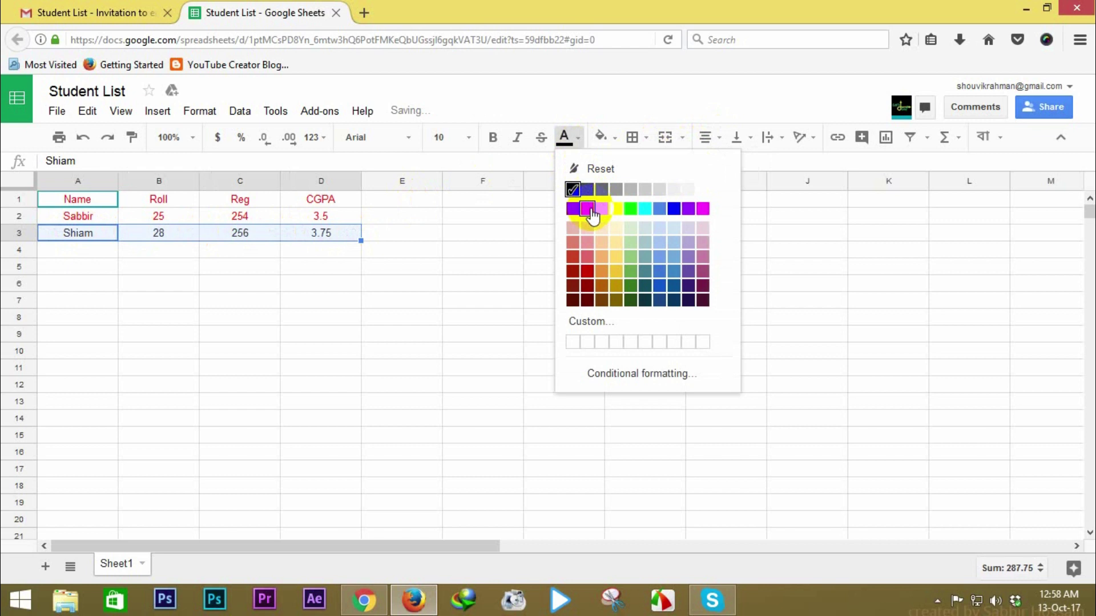
pyautogui.click(603, 226)
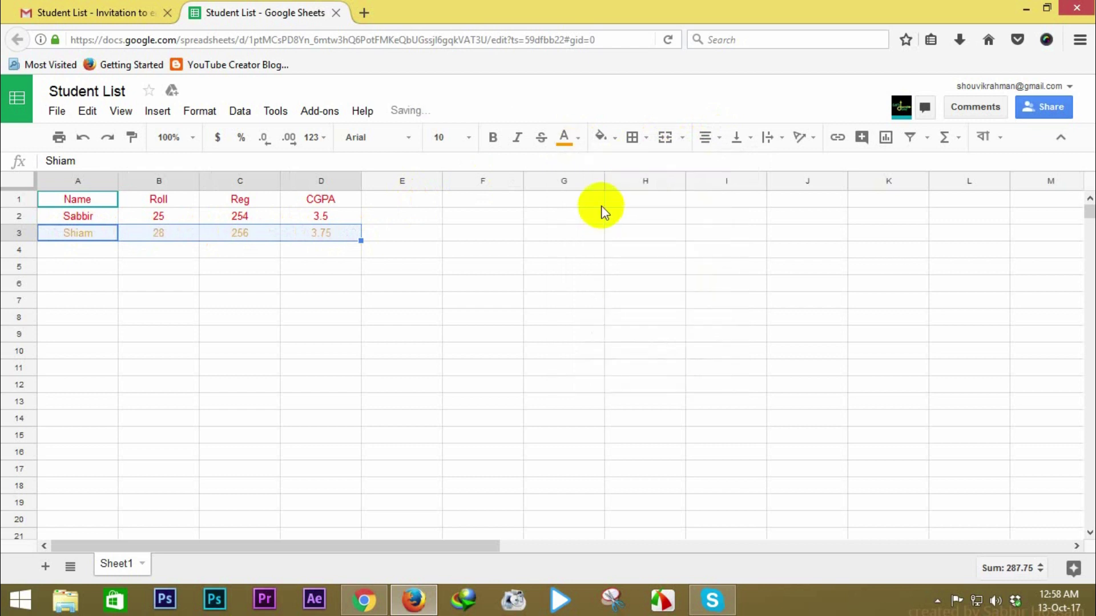
pyautogui.click(578, 138)
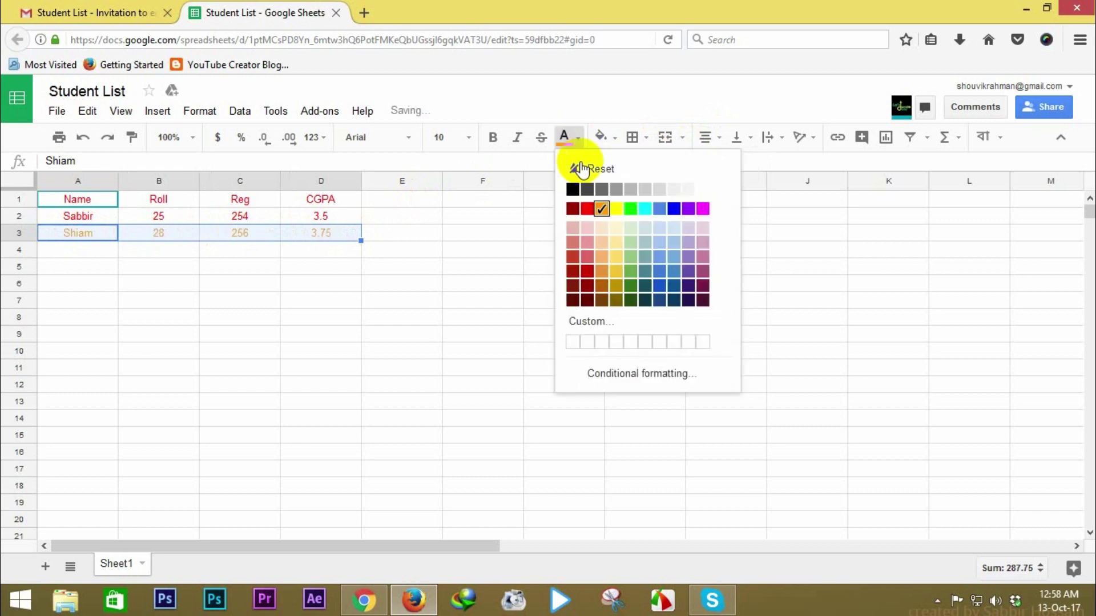
pyautogui.click(587, 271)
# Step: Set the background fill of cells A3:D3 to dark gray
pyautogui.click(615, 142)
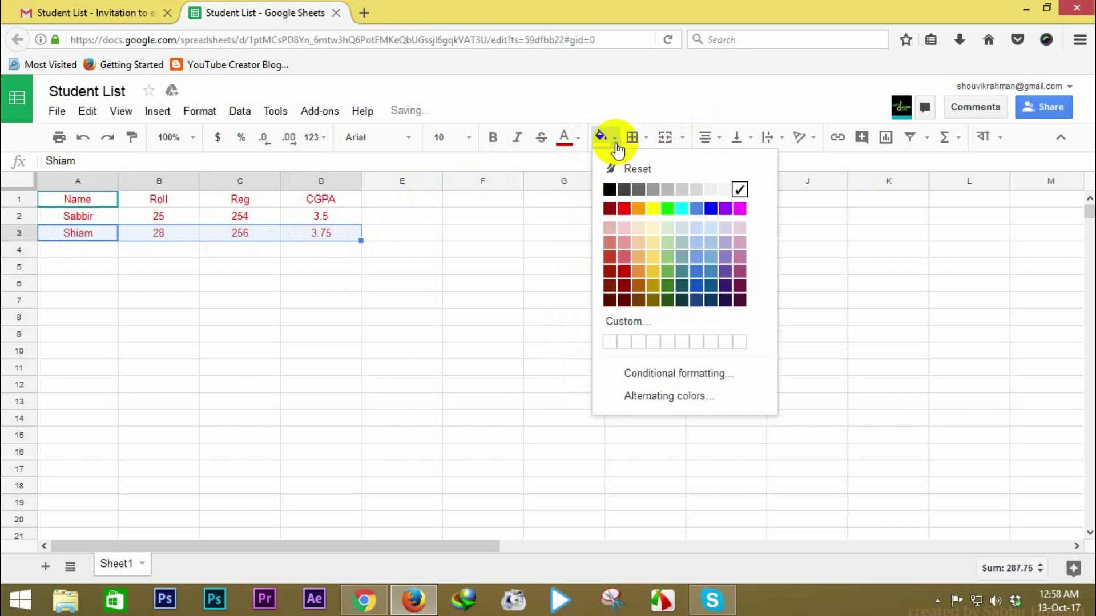
pyautogui.click(624, 273)
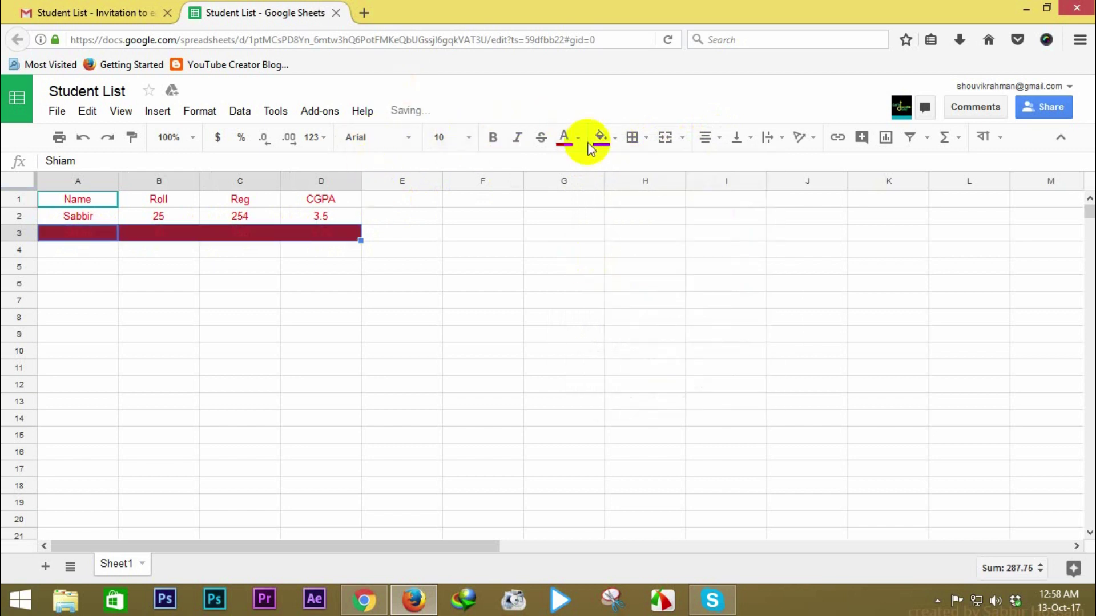
pyautogui.click(616, 142)
pyautogui.click(636, 192)
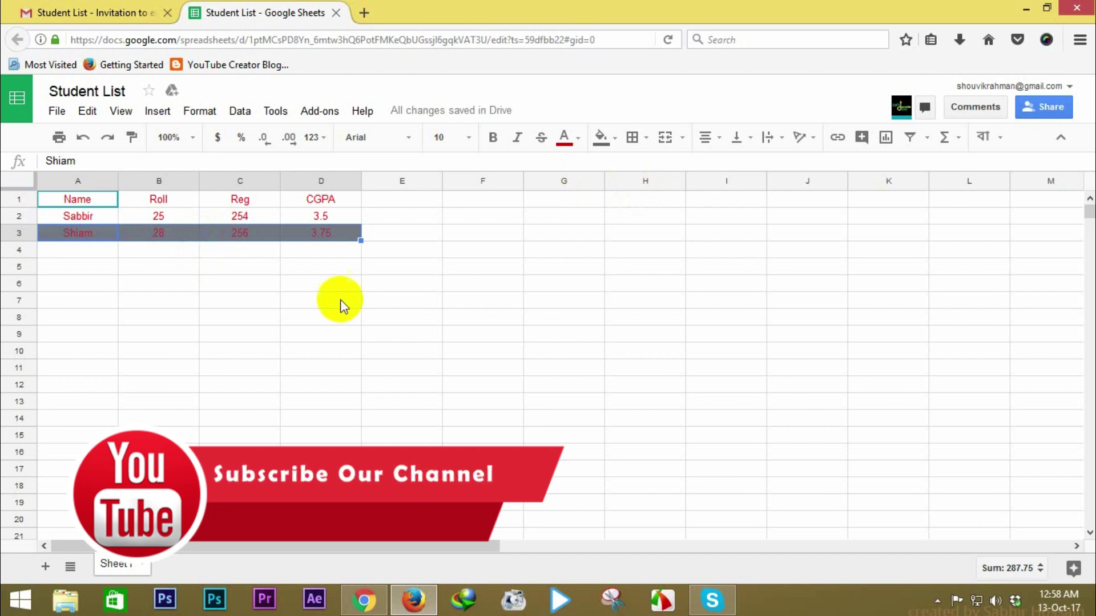
# Step: Switch to the owner's Student List spreadsheet in Chrome and check the recipient's edits in row 3, selecting empty cell E3
pyautogui.click(363, 598)
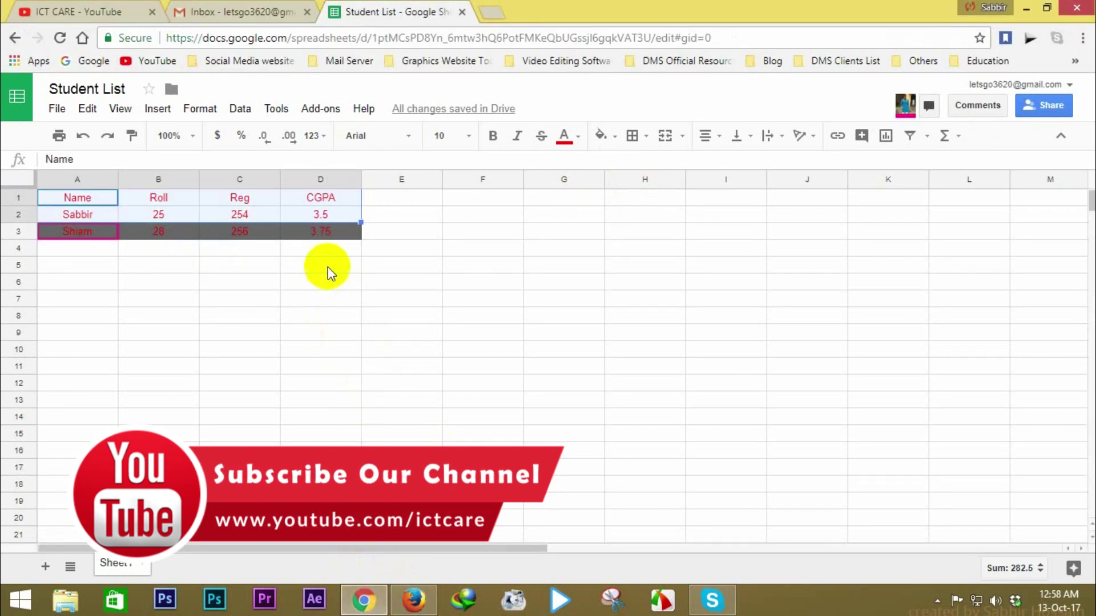
pyautogui.click(390, 227)
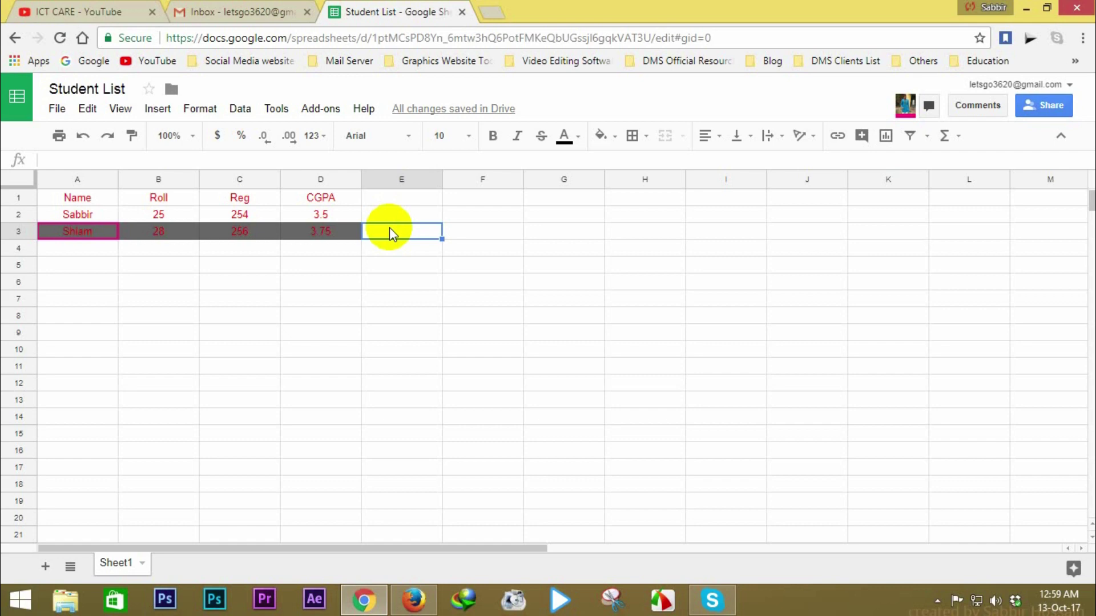
pyautogui.click(937, 601)
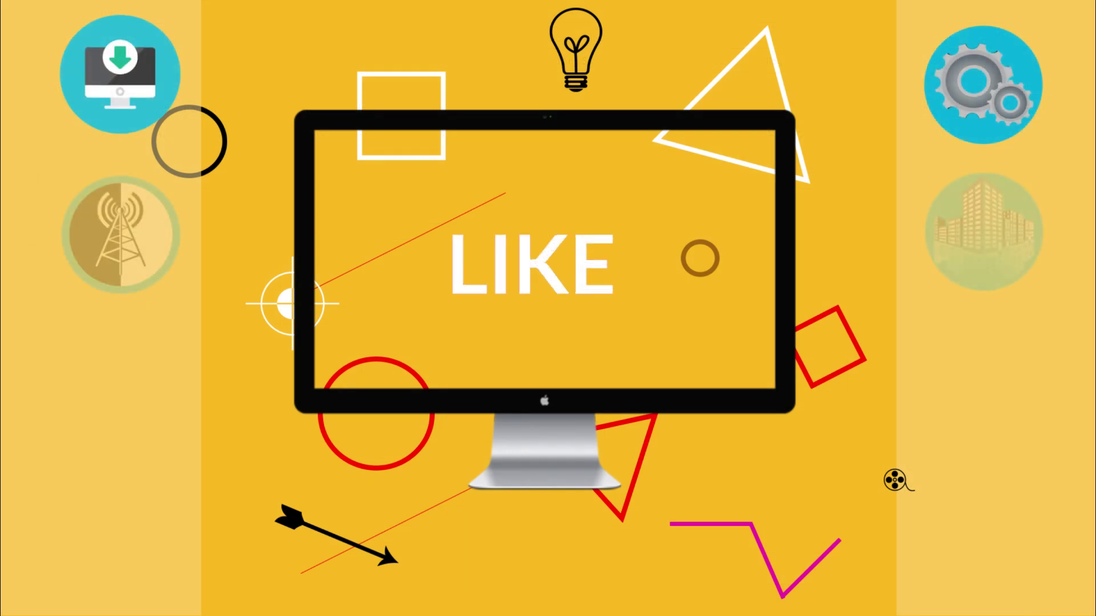